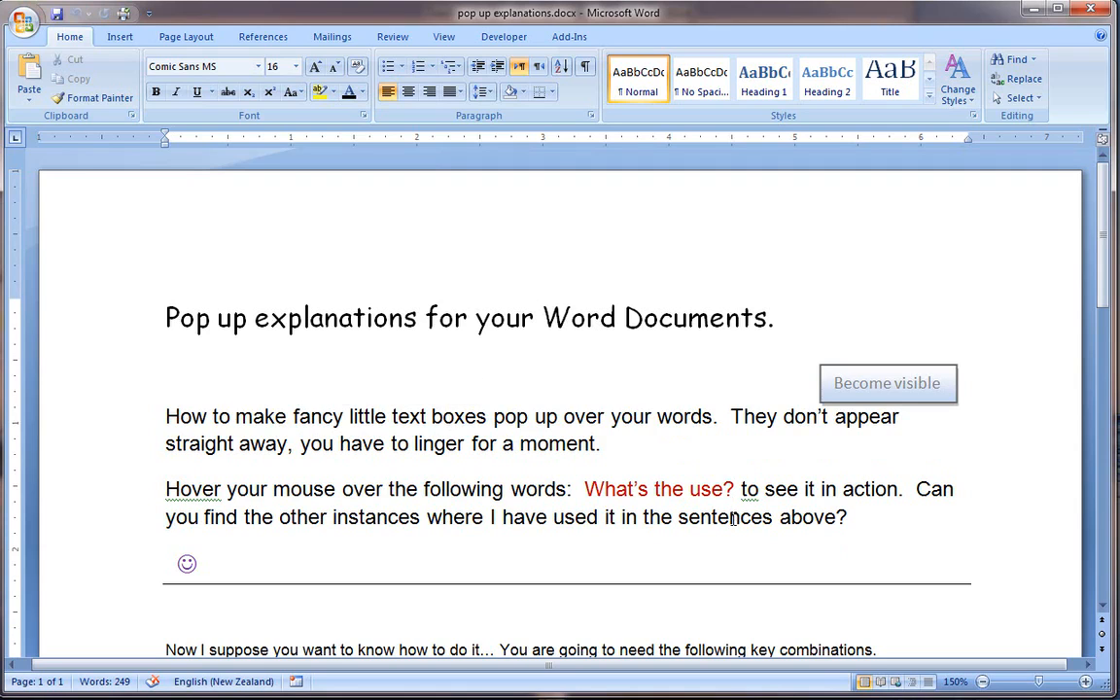
# Inspect the pop-up over "words" in the example document, switch to "Teaching the reading programme.docx" and inspect the tip on "children"
pyautogui.moveTo(733, 516)
pyautogui.moveTo(685, 416)
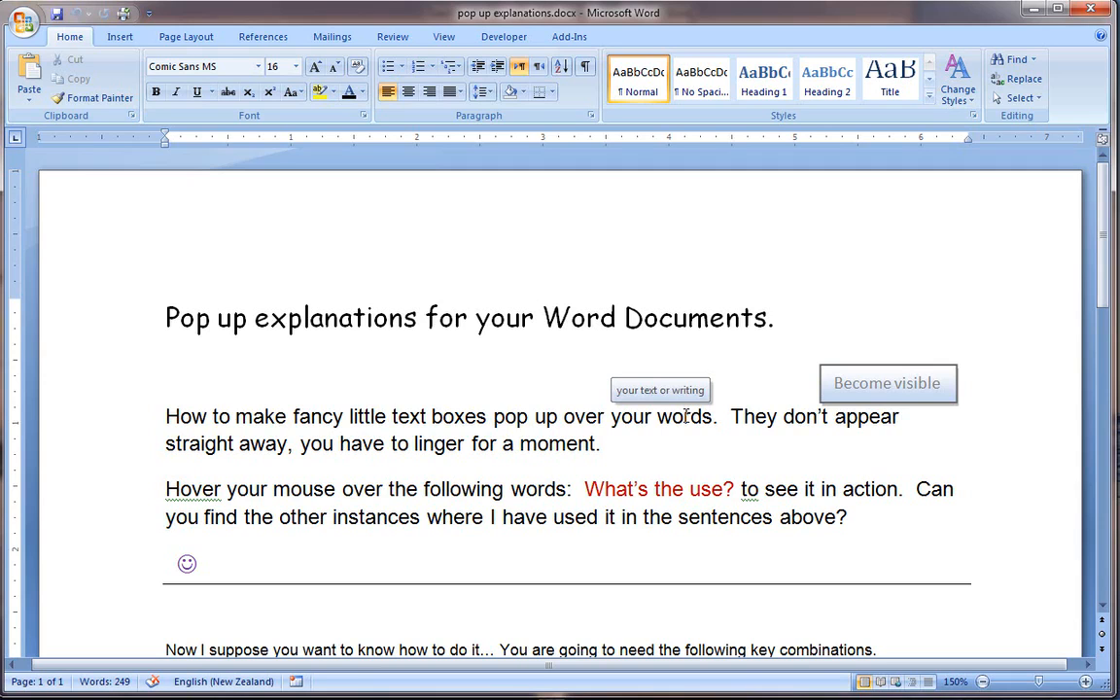
pyautogui.click(1029, 12)
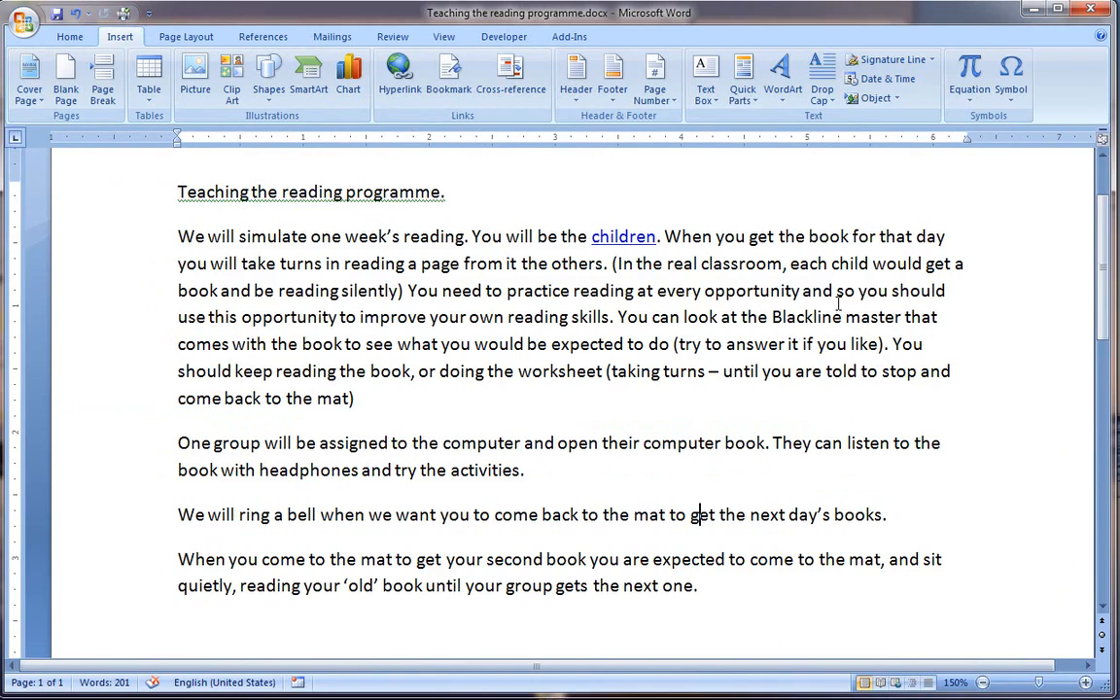
pyautogui.moveTo(636, 243)
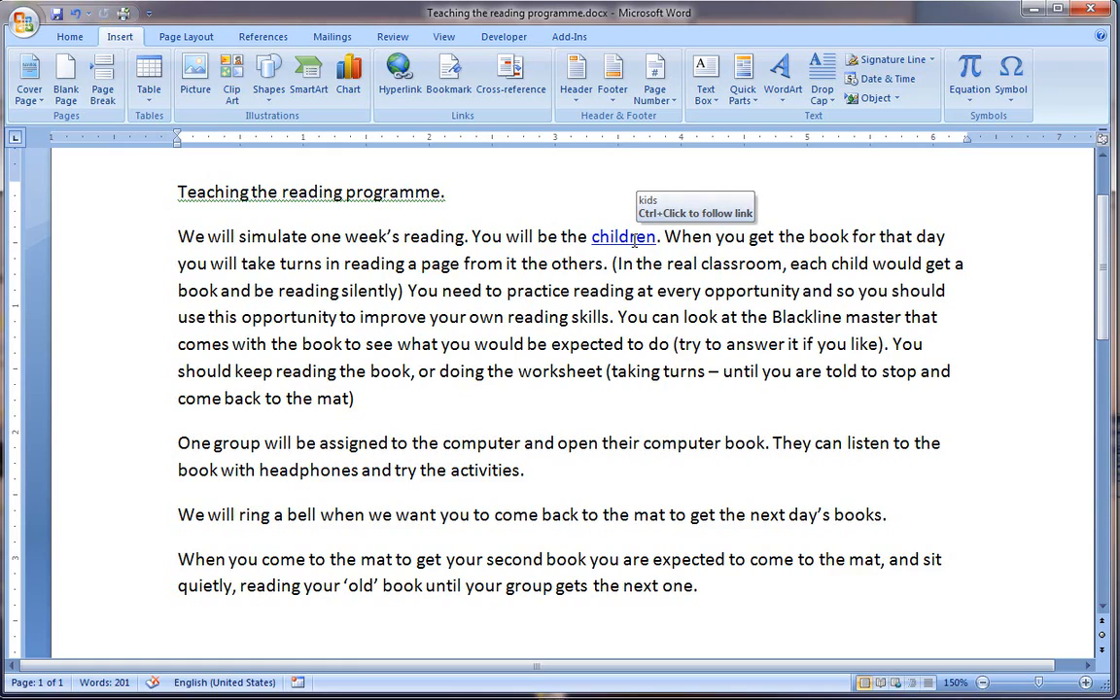
pyautogui.moveTo(740, 267)
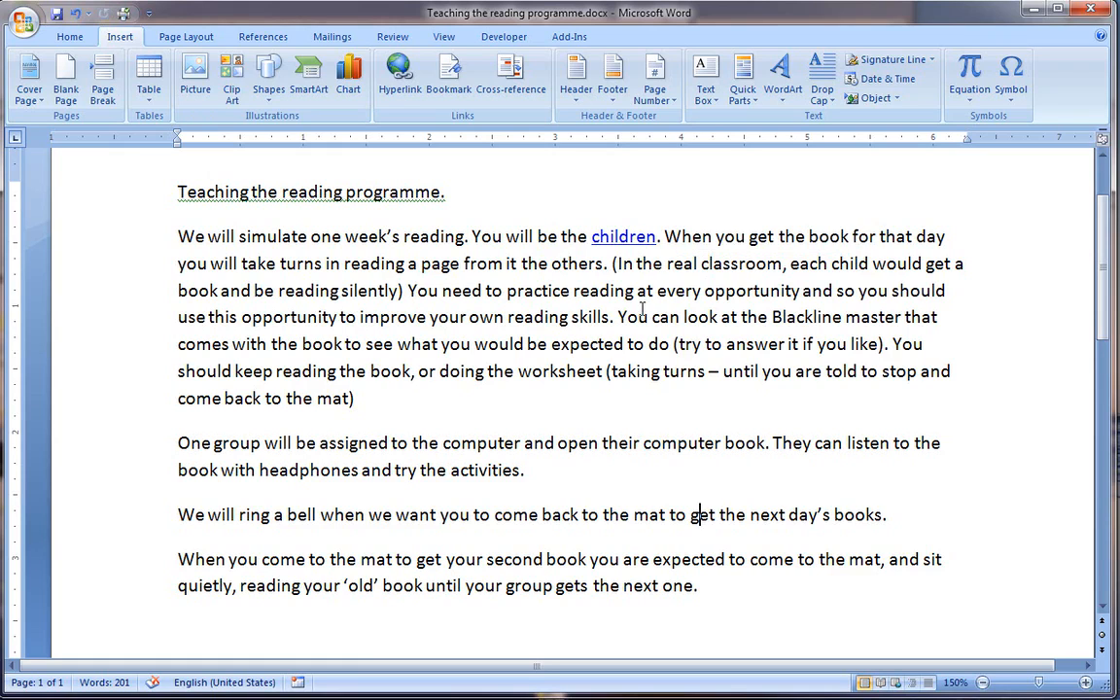
# Hyperlink the word "book" in the first paragraph's second sentence to Top of the Document, with the ScreenTip "journal, newspaper"
pyautogui.doubleClick(813, 237)
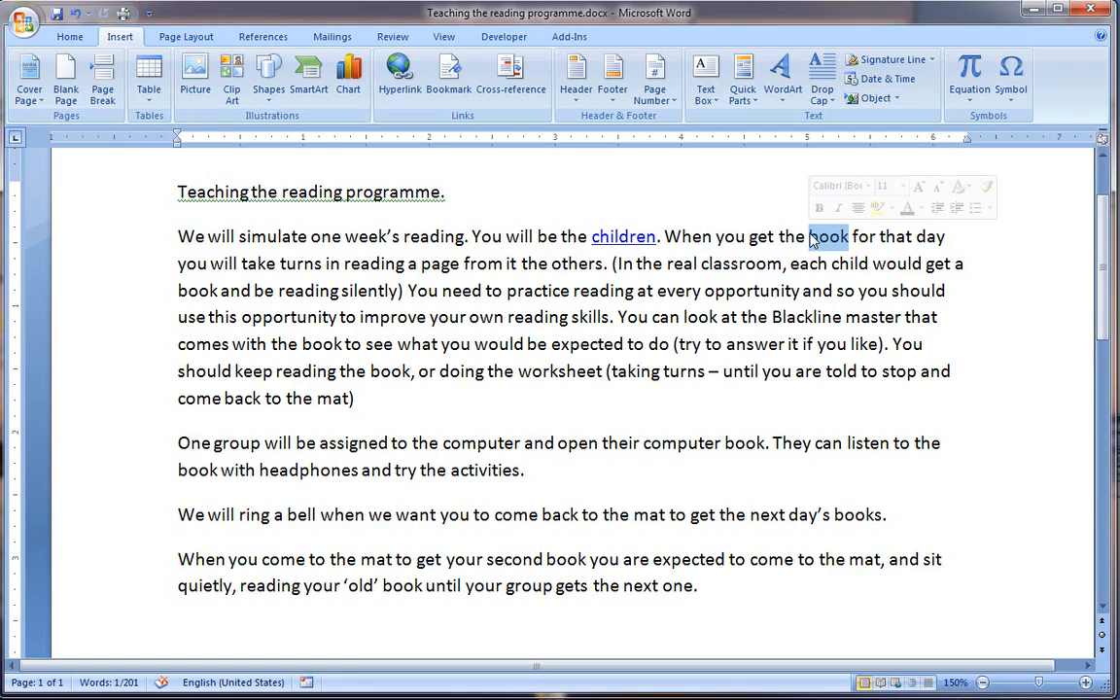
pyautogui.rightClick(831, 237)
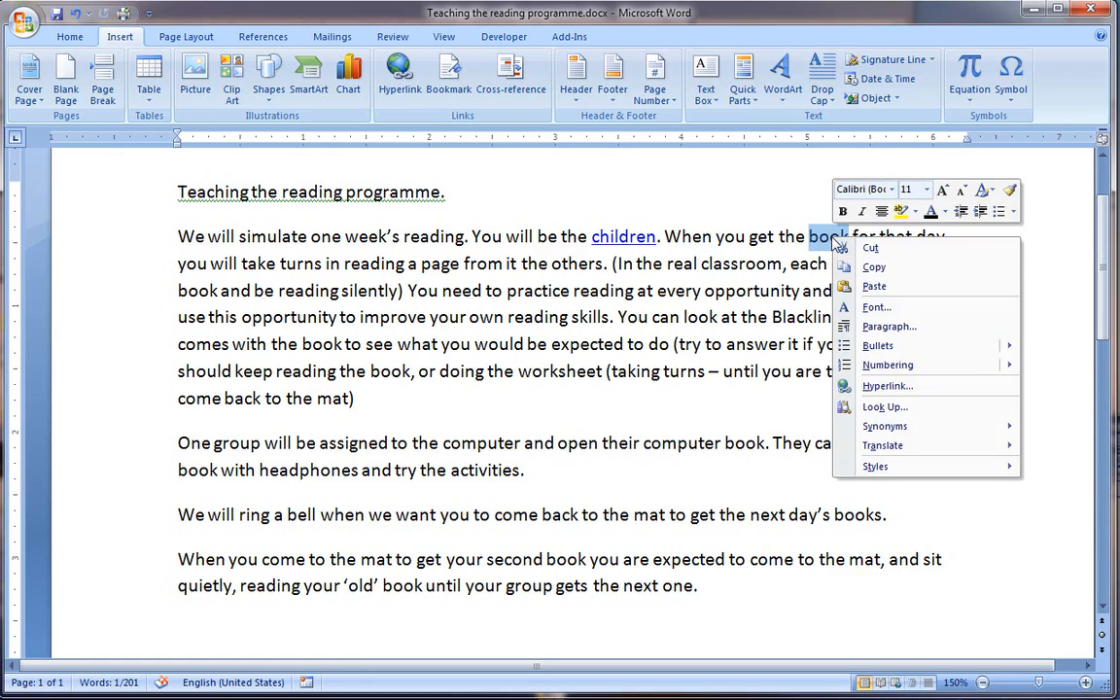
pyautogui.click(881, 386)
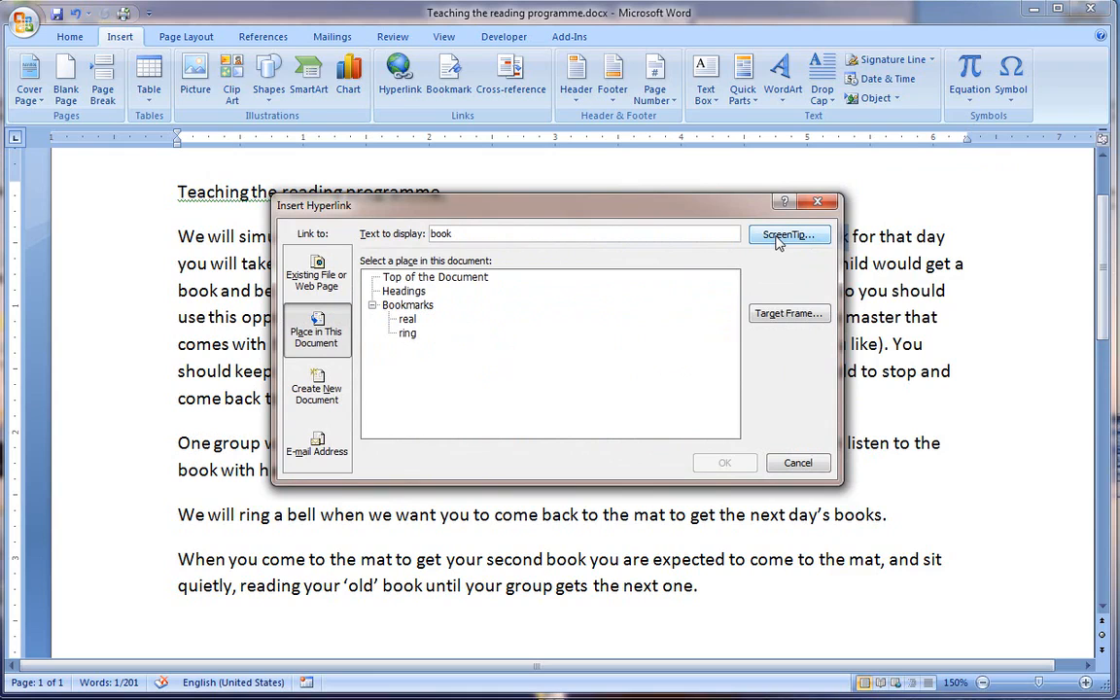
pyautogui.click(779, 239)
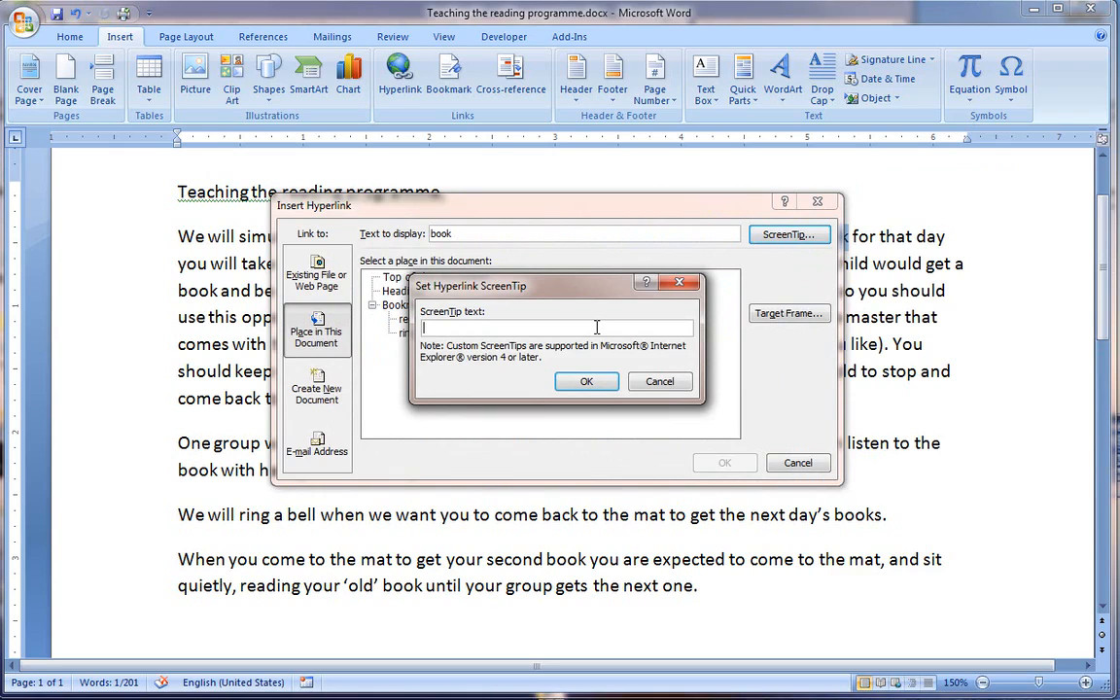
pyautogui.write('jopu')
pyautogui.write('al')
pyautogui.write(', newspaper')
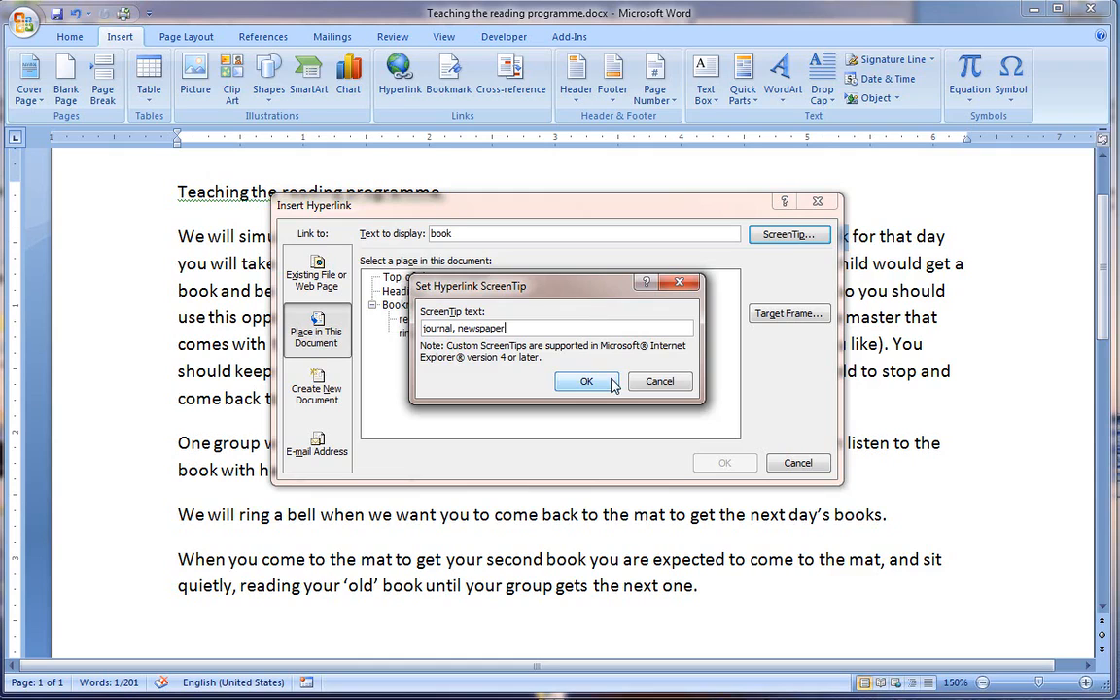
pyautogui.click(587, 382)
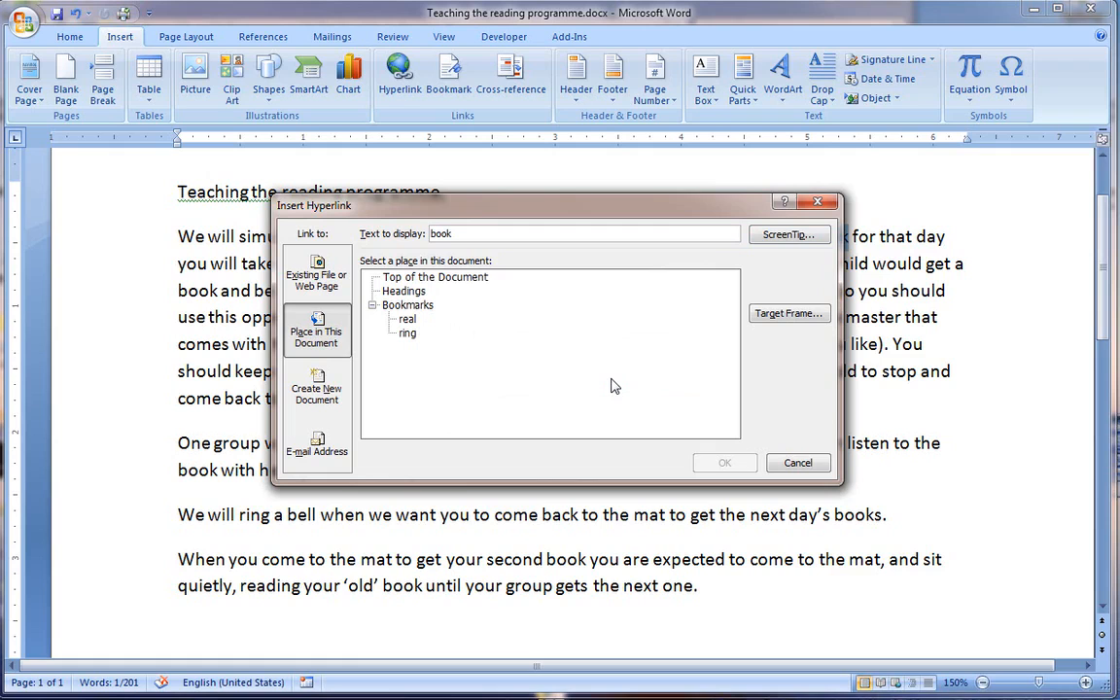
pyautogui.click(434, 279)
pyautogui.click(724, 463)
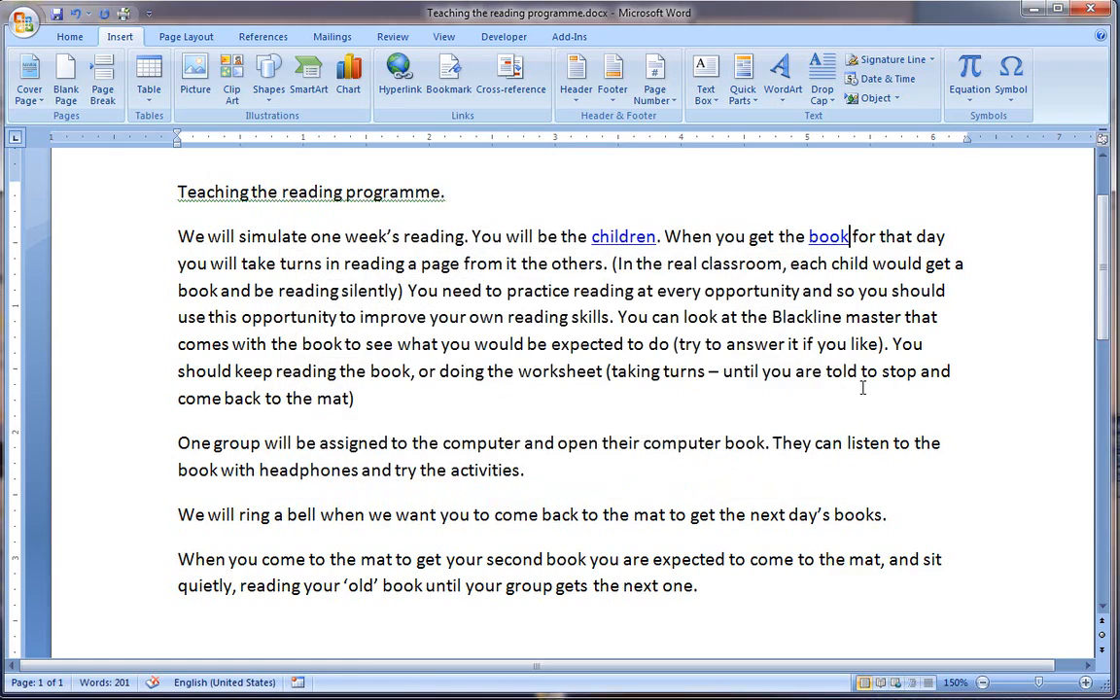
# Remove the underline from the linked word "book" and set its font colour to black
pyautogui.moveTo(833, 240)
pyautogui.moveTo(850, 236); pyautogui.dragTo(810, 236)
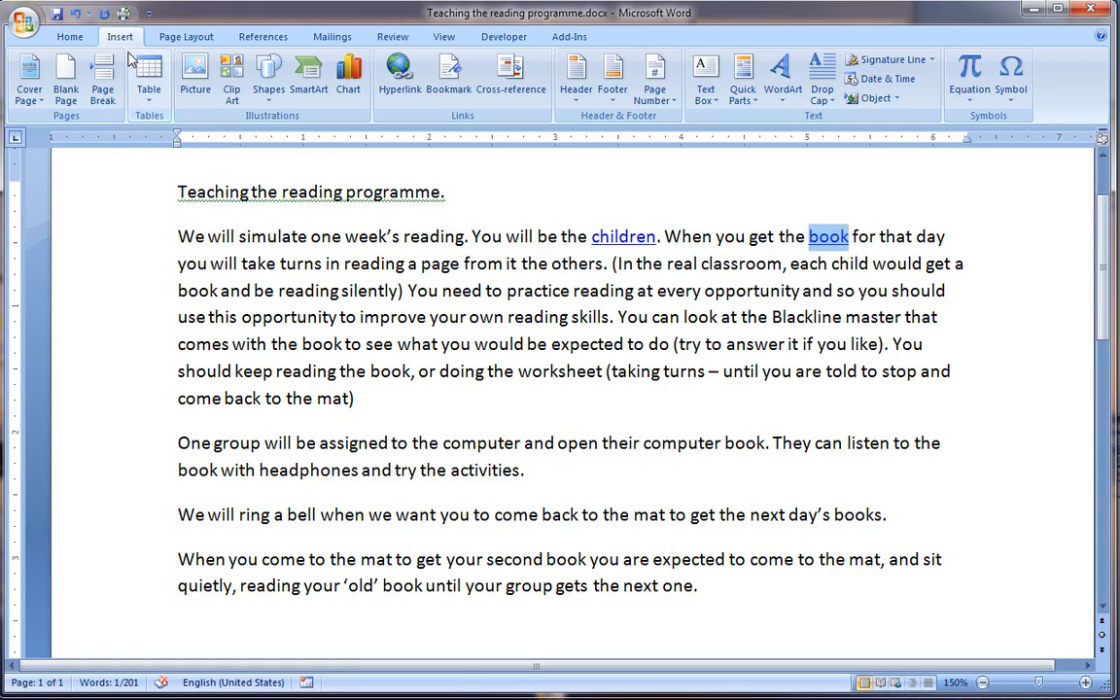
pyautogui.click(70, 38)
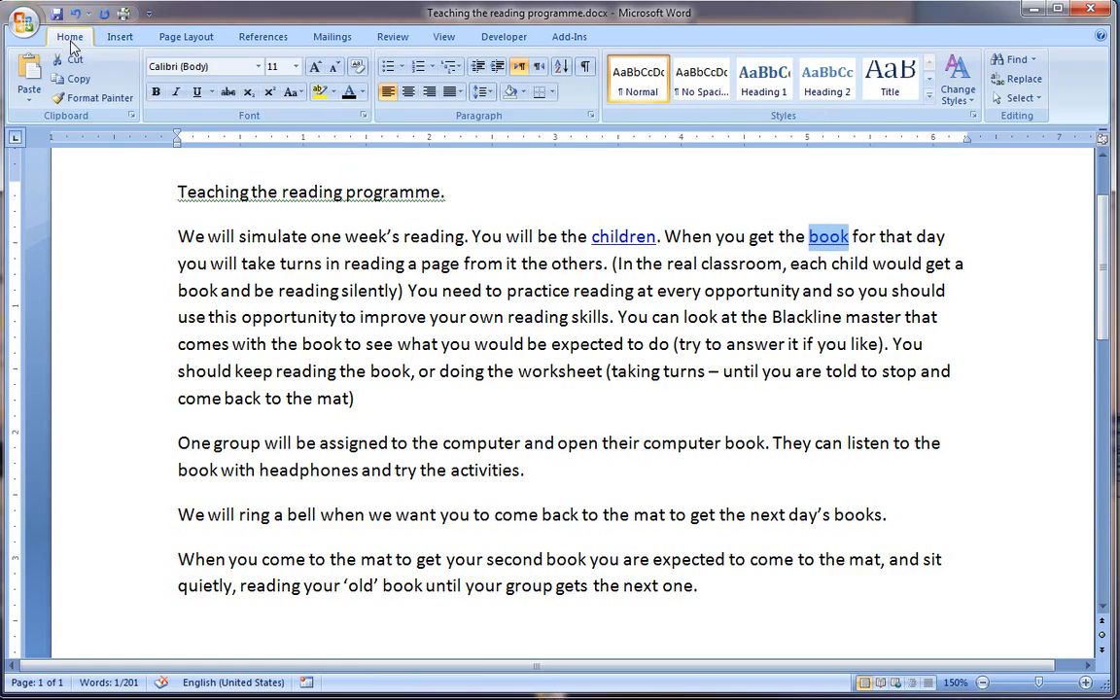
pyautogui.click(200, 99)
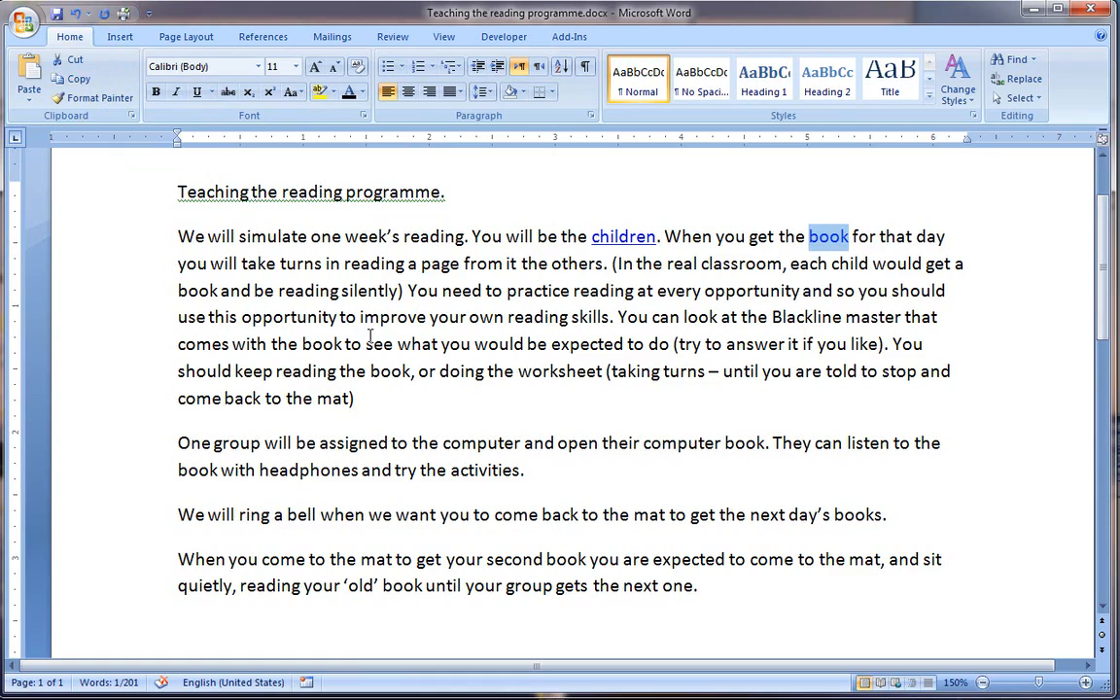
pyautogui.click(362, 91)
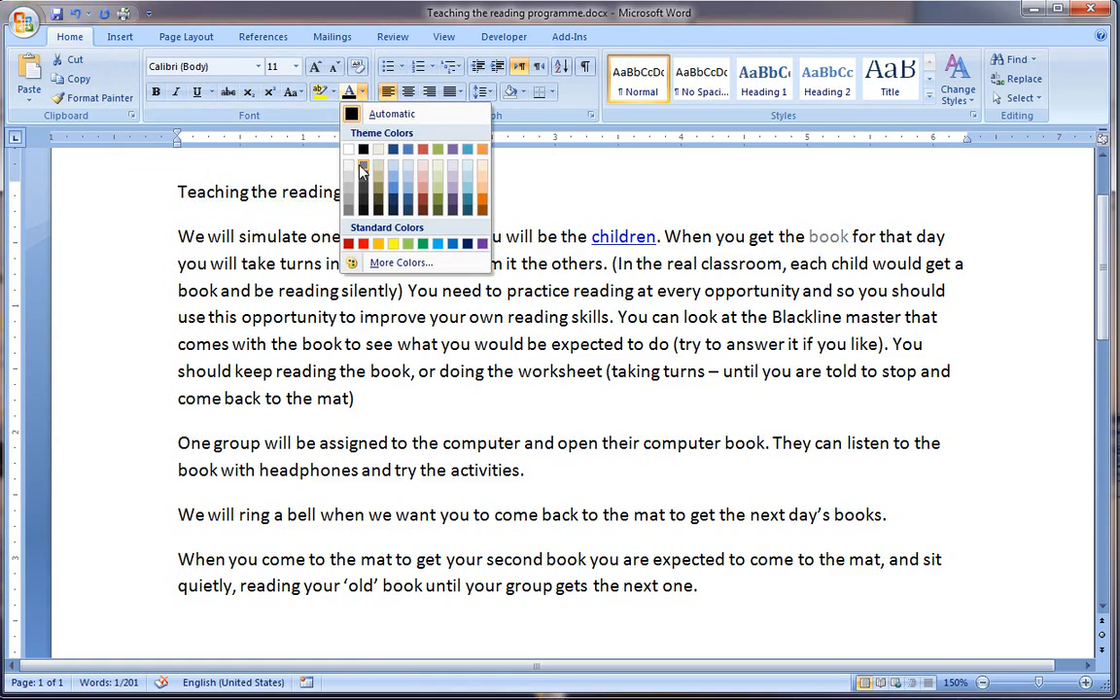
pyautogui.click(362, 149)
pyautogui.click(506, 317)
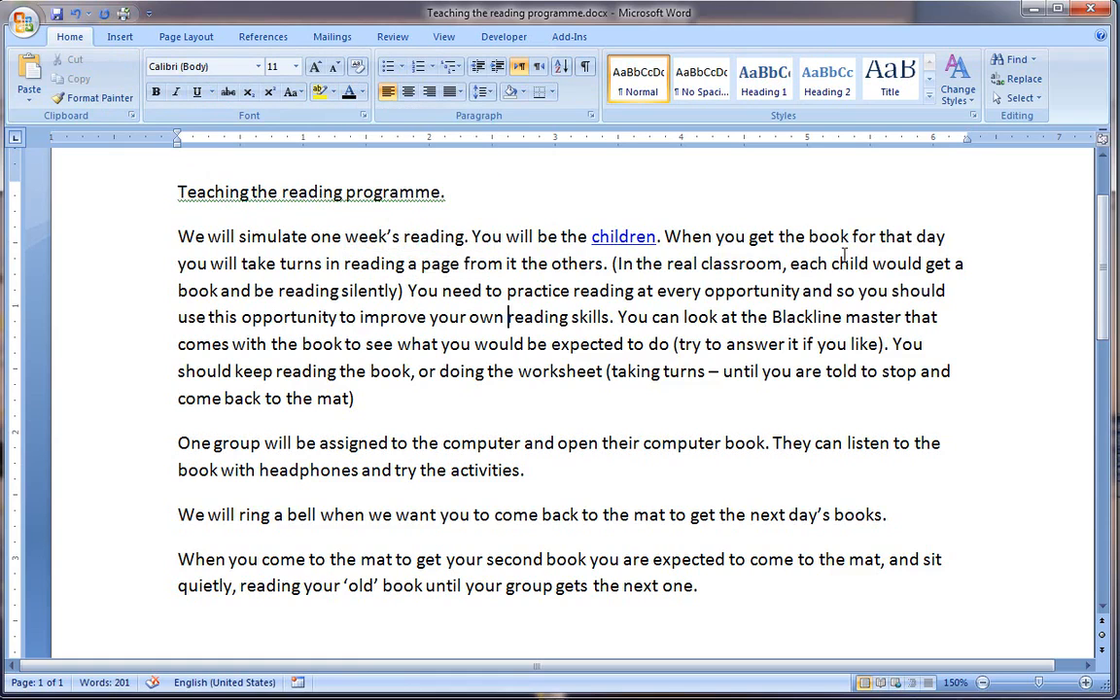
# Test the disguised hyperlinks on "book" and "real classroom" by viewing their ScreenTips and following both links
pyautogui.moveTo(838, 237)
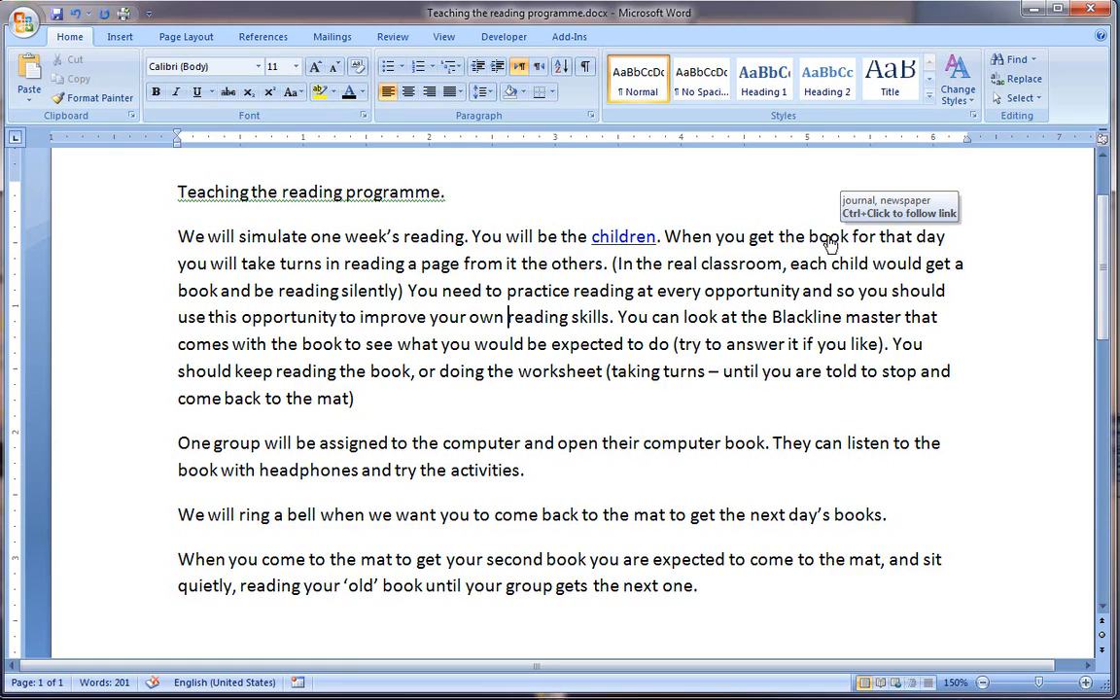
pyautogui.keyDown('ctrl'); pyautogui.click(829, 245); pyautogui.keyUp('ctrl')
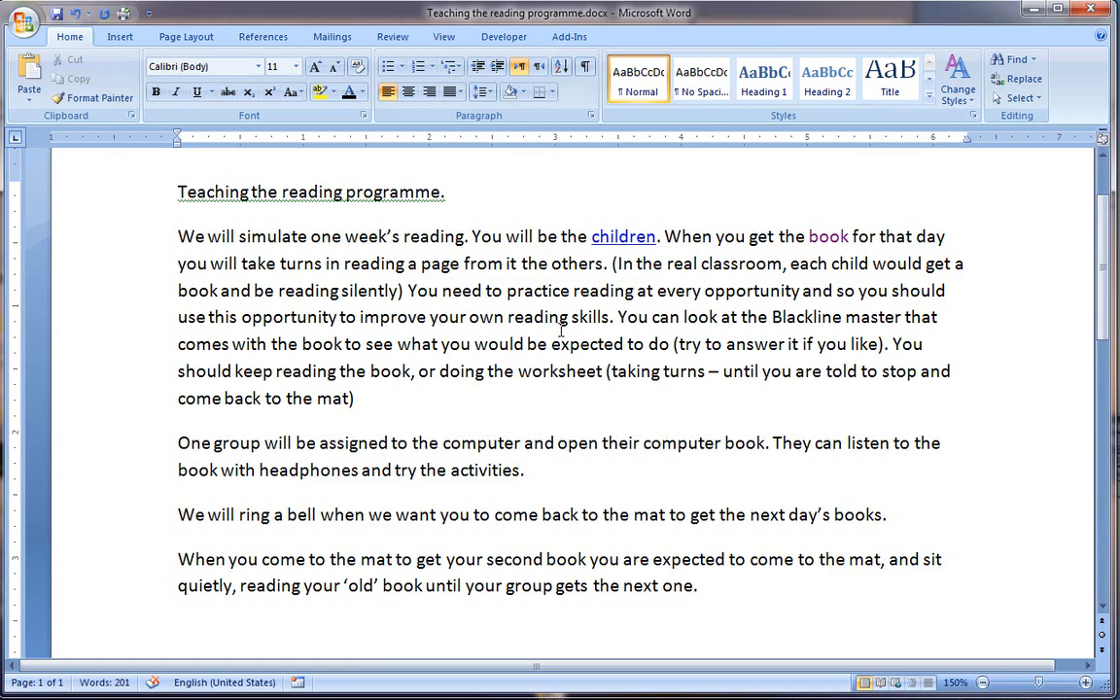
pyautogui.click(753, 265)
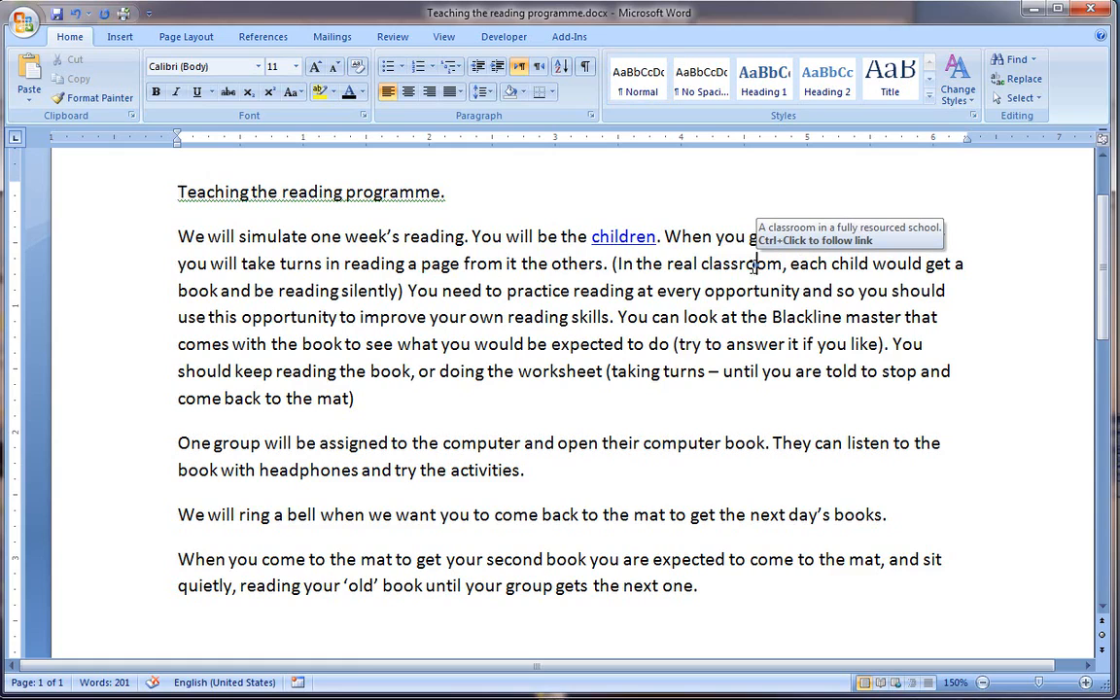
pyautogui.keyDown('ctrl'); pyautogui.click(742, 264); pyautogui.keyUp('ctrl')
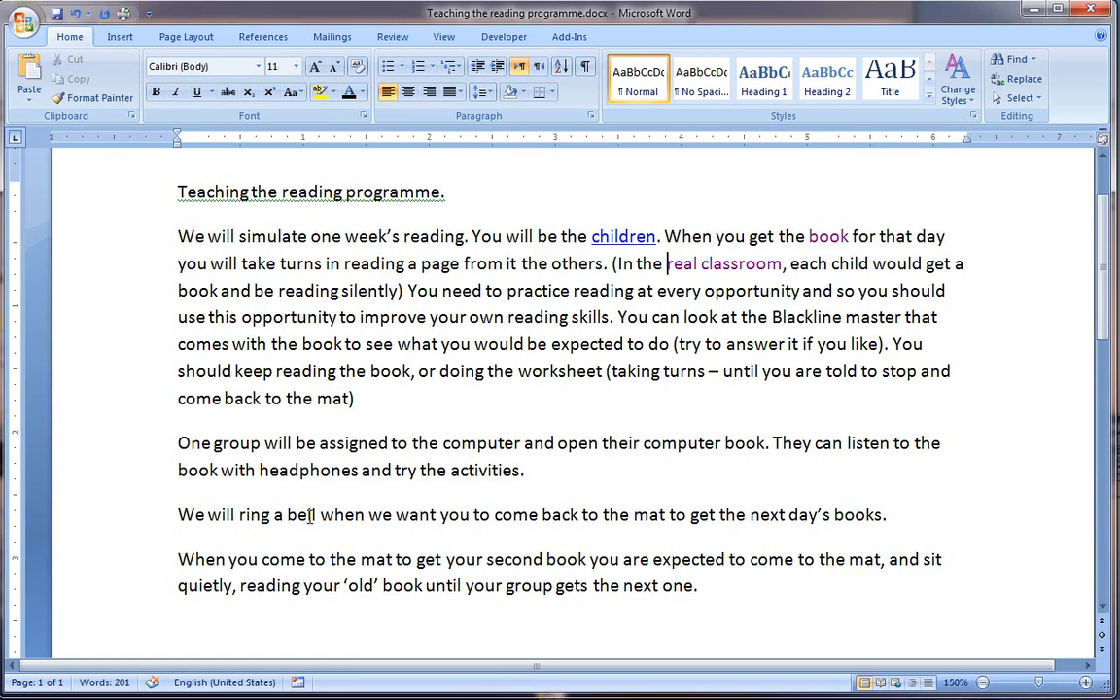
# Hyperlink "ring a bell" to the bookmark "ring" with the ScreenTip "play a sound", and follow the link to test it
pyautogui.moveTo(317, 515); pyautogui.dragTo(271, 520)
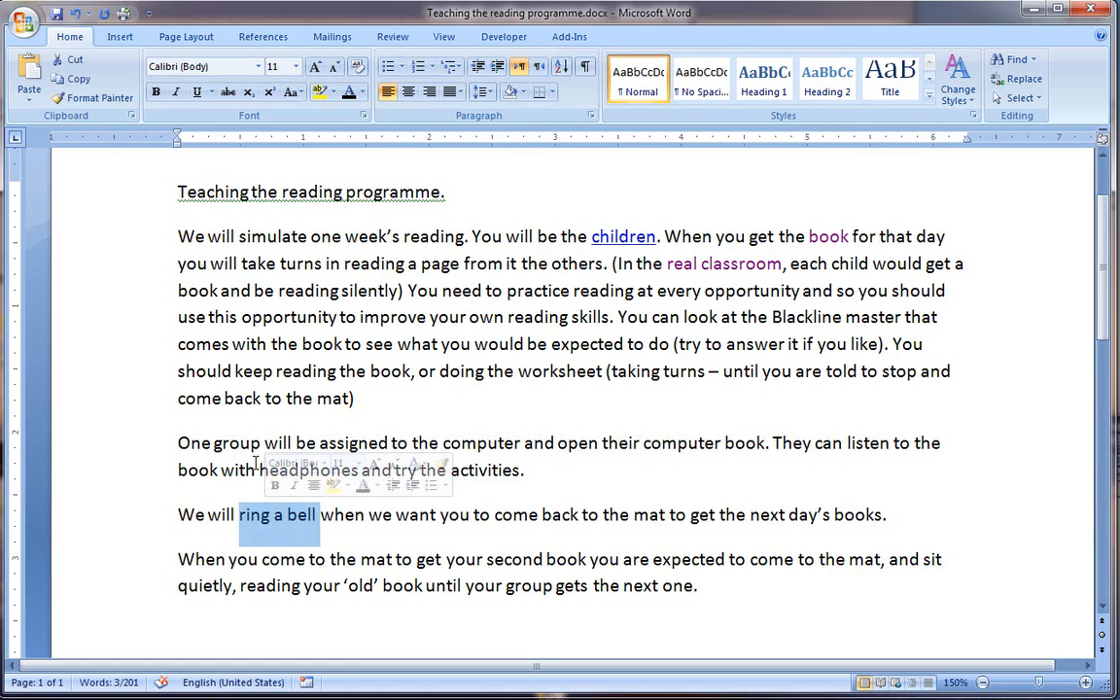
pyautogui.click(121, 39)
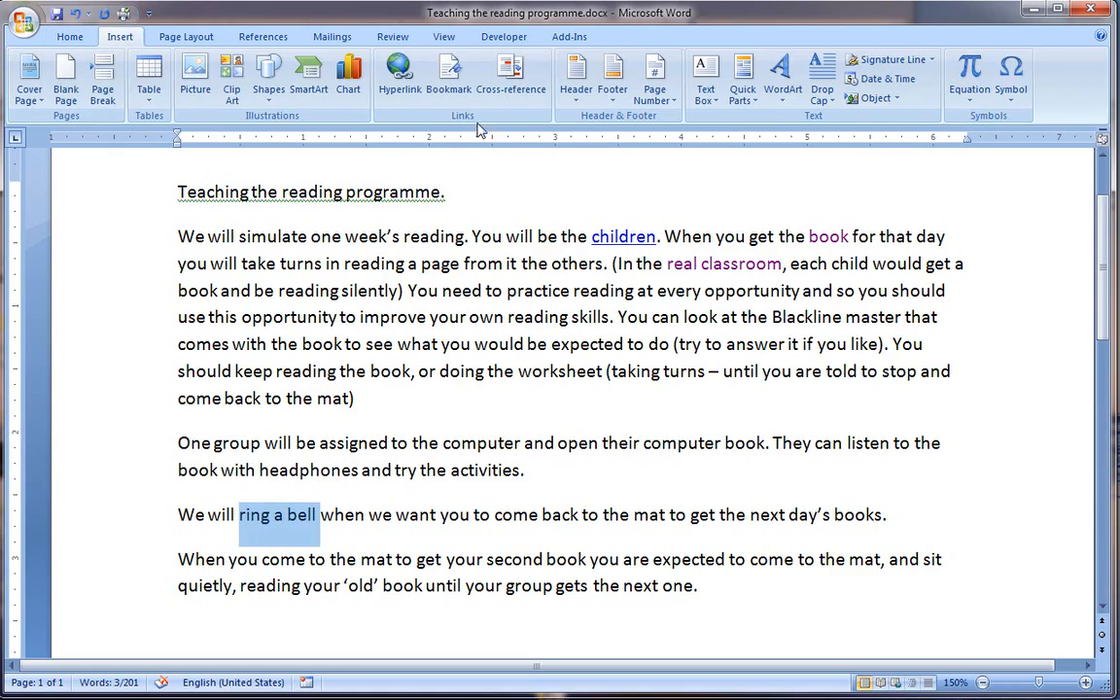
pyautogui.click(399, 74)
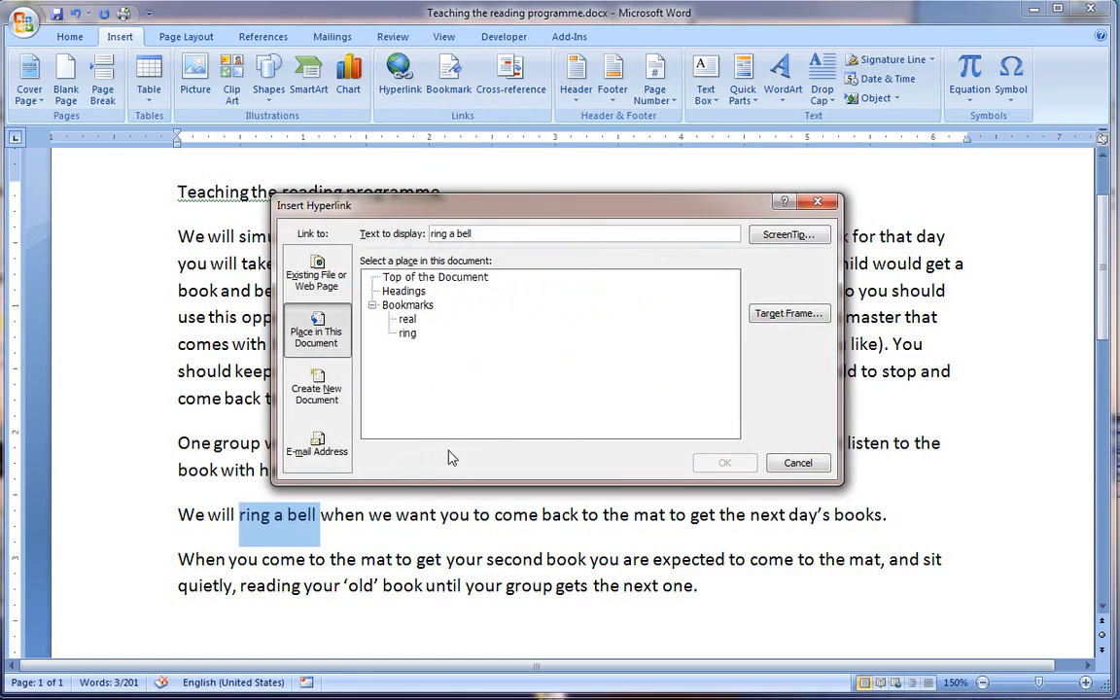
pyautogui.click(792, 237)
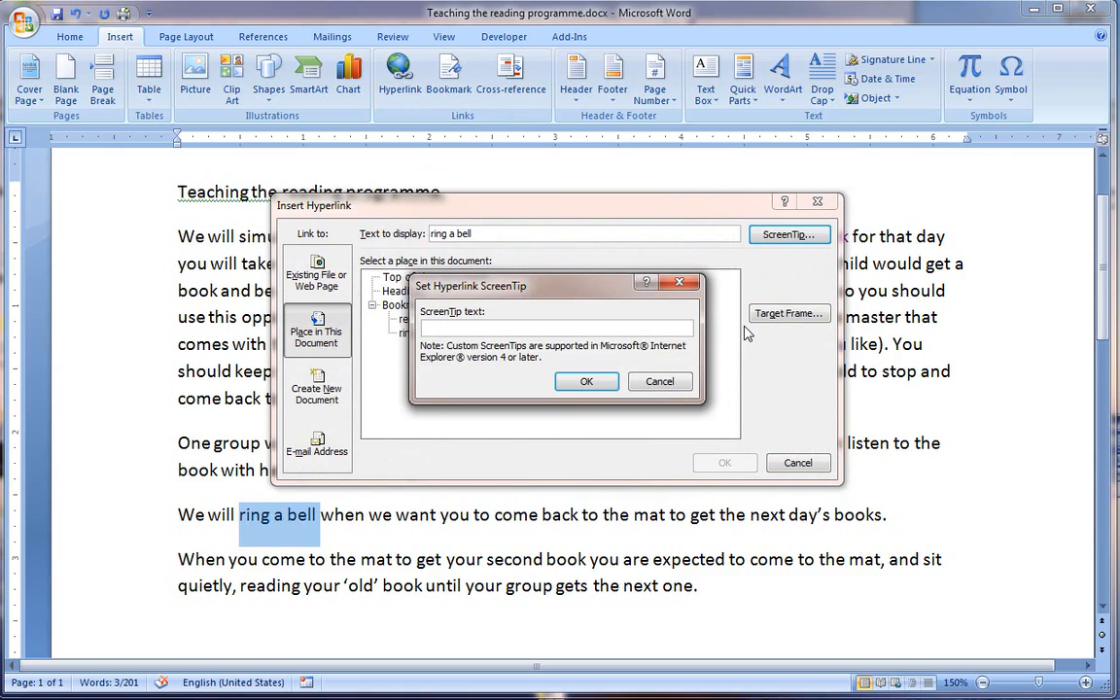
pyautogui.write('play a sound')
pyautogui.click(581, 381)
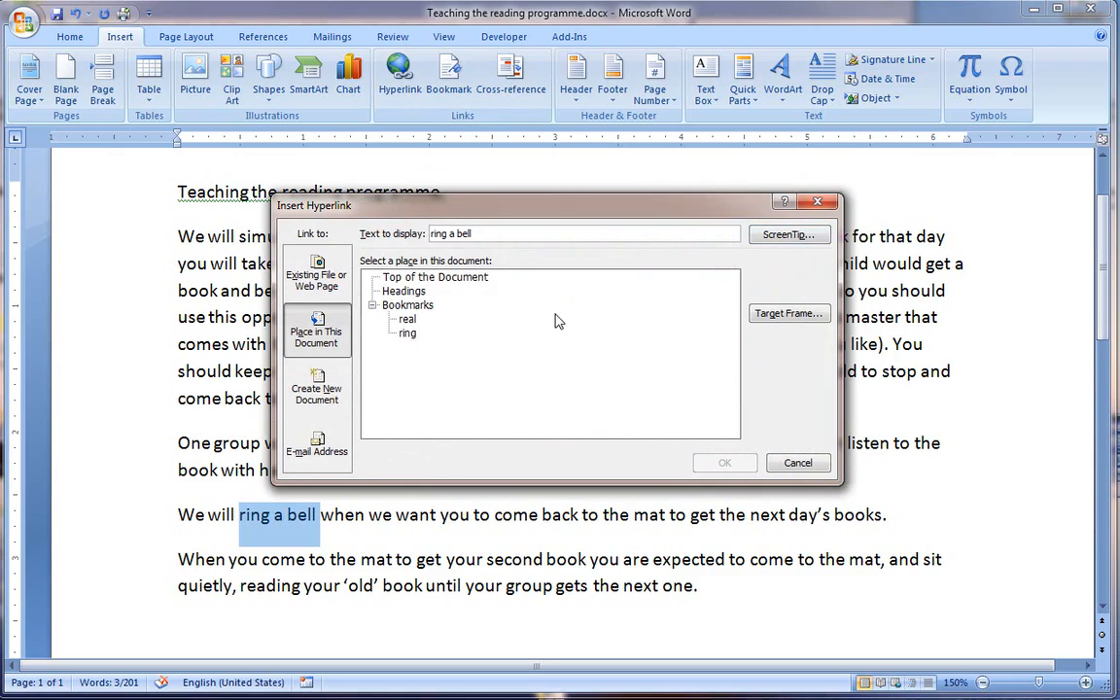
pyautogui.click(407, 333)
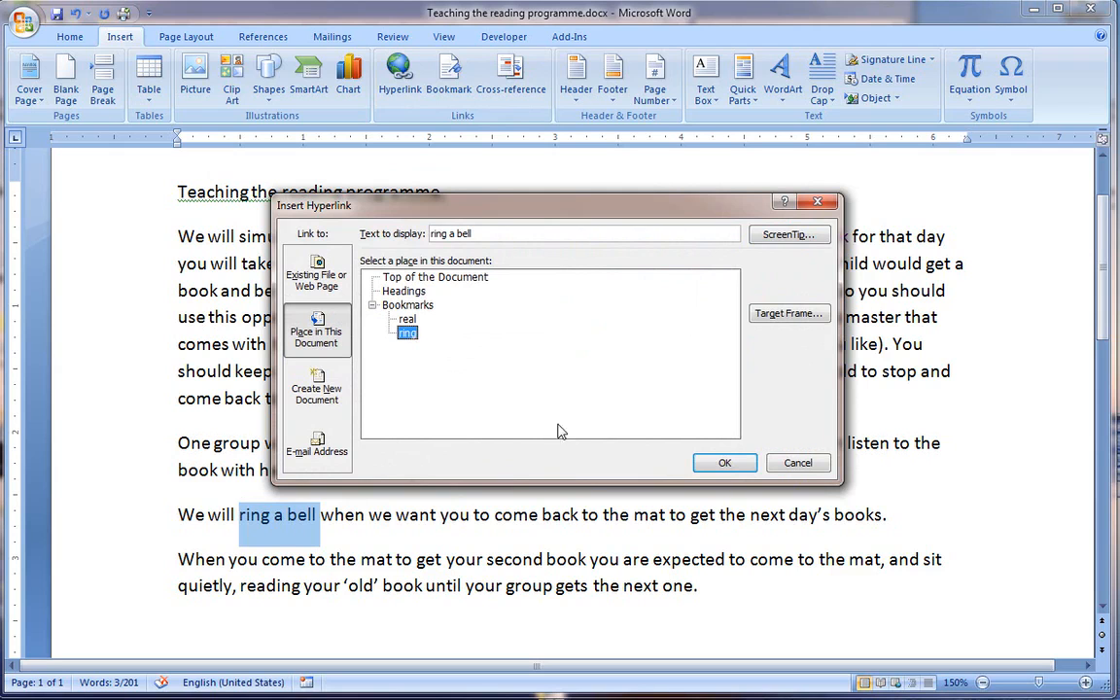
pyautogui.click(729, 462)
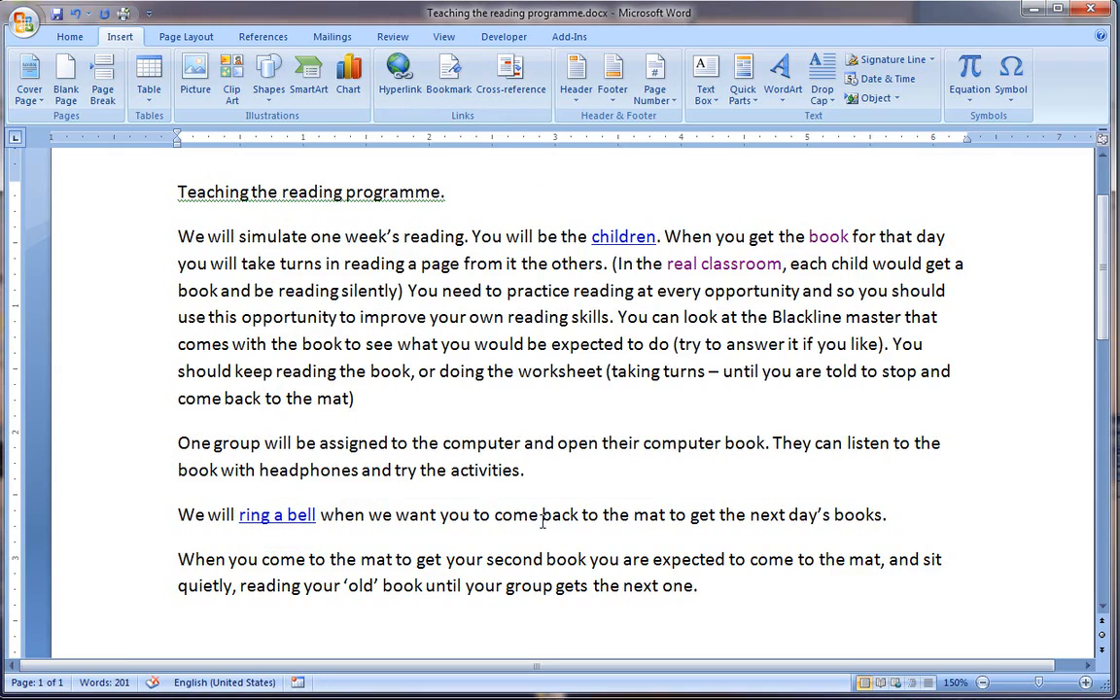
pyautogui.keyDown('ctrl'); pyautogui.click(294, 520); pyautogui.keyUp('ctrl')
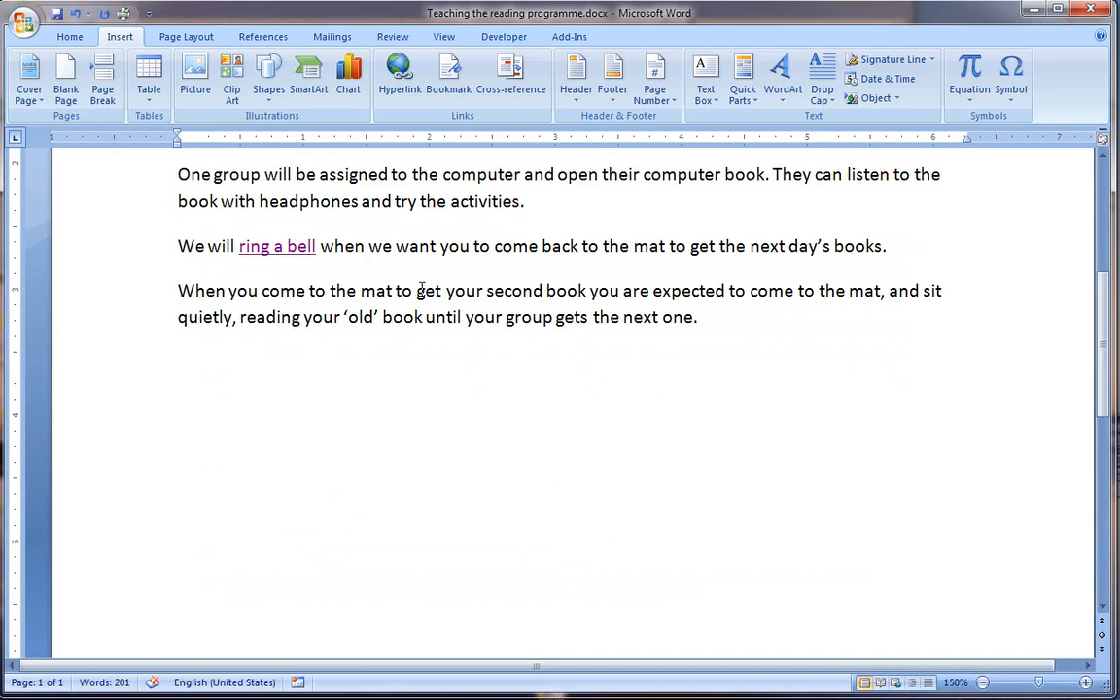
# Add a bookmark named "worksheet" just before the word "worksheet" in the first paragraph
pyautogui.scroll(5, 421, 289)
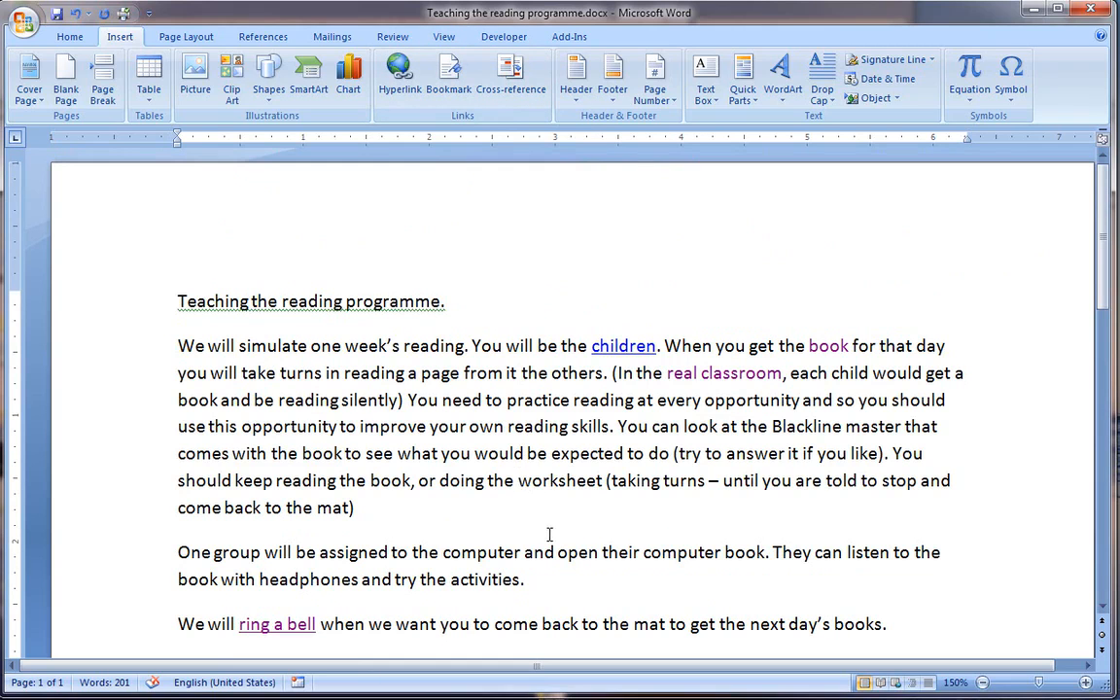
pyautogui.click(445, 79)
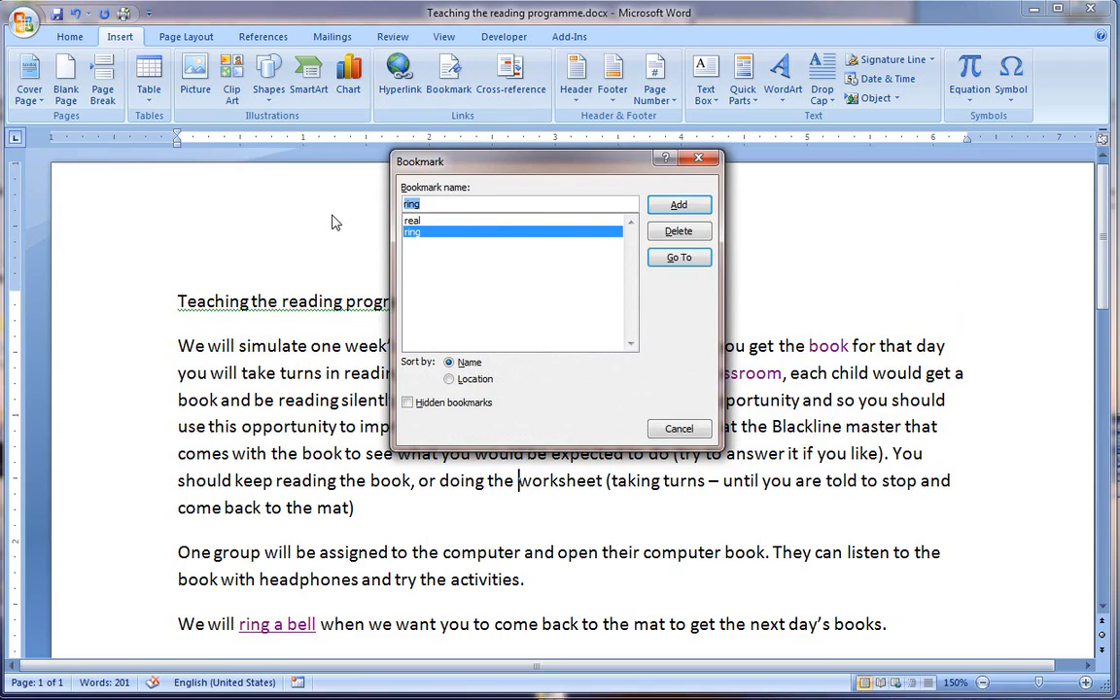
pyautogui.write('worksheet')
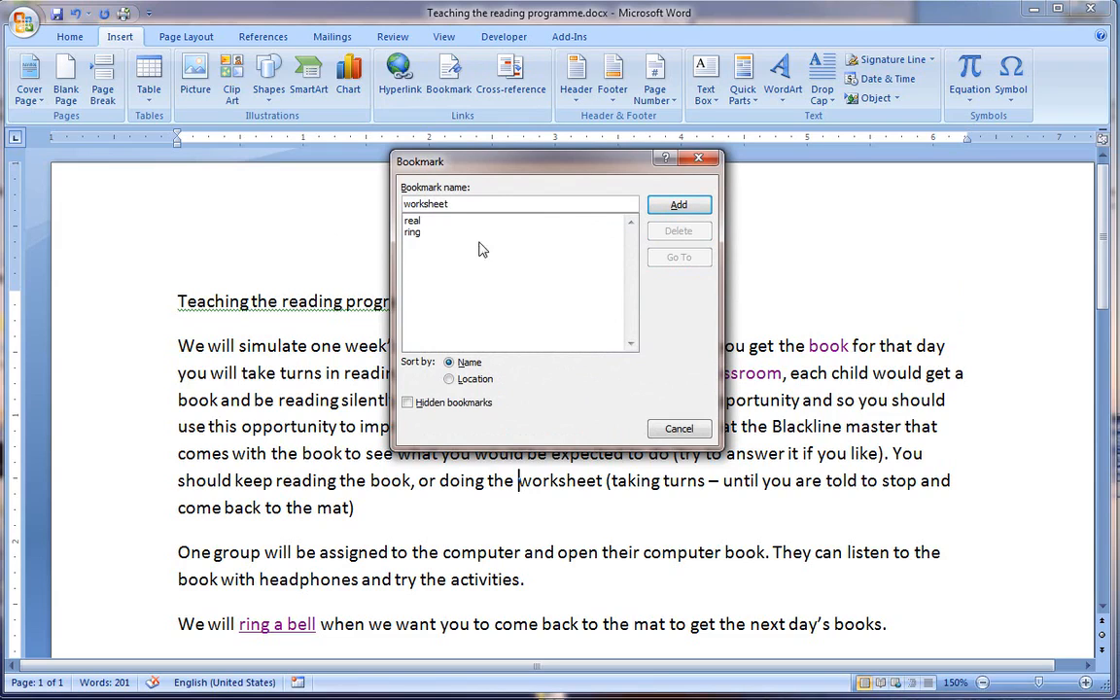
pyautogui.click(680, 207)
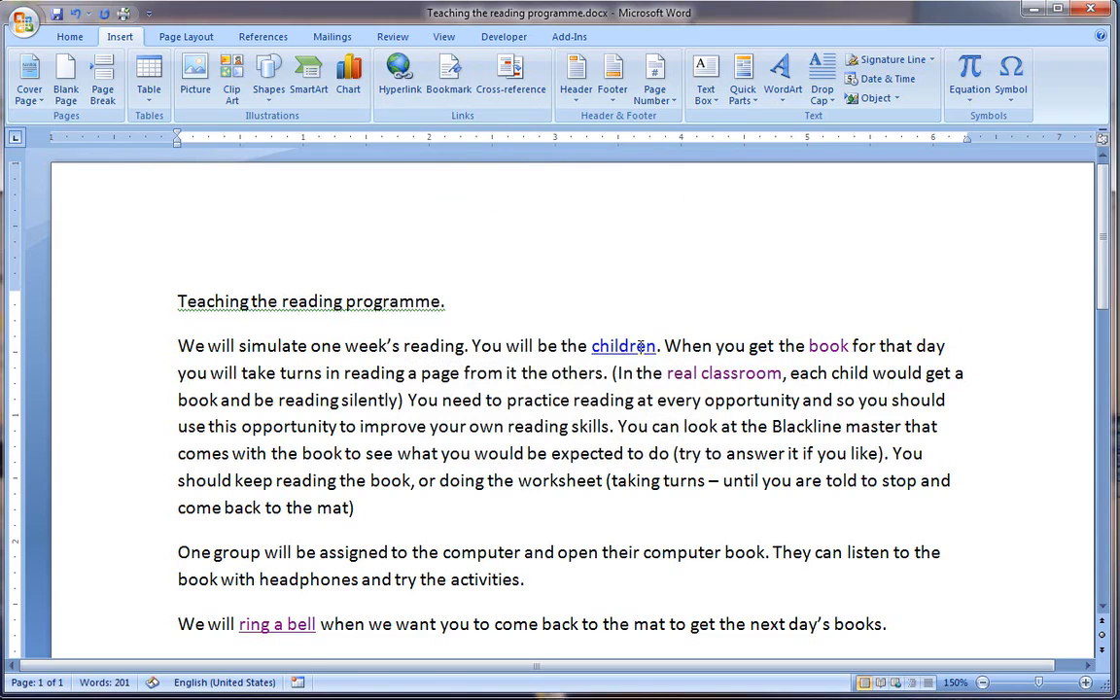
pyautogui.click(518, 481)
# Turn off the advanced editing option "Use CTRL + Click to follow hyperlink" so that links open with a single click
pyautogui.moveTo(710, 379)
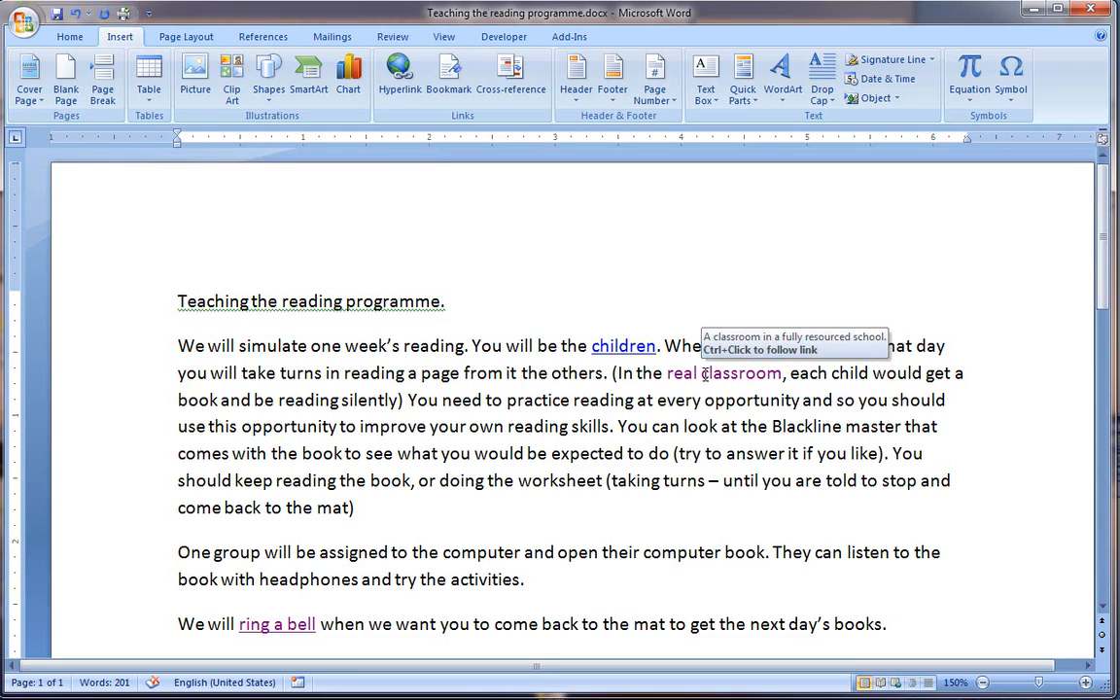
pyautogui.click(25, 32)
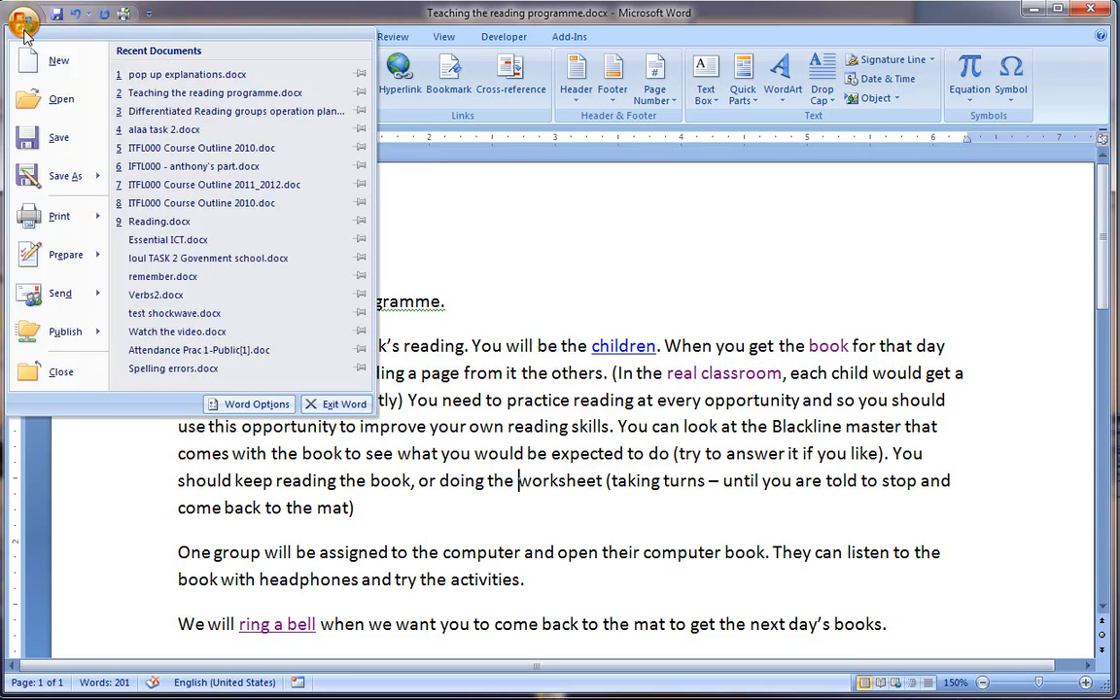
pyautogui.click(247, 403)
pyautogui.click(29, 117)
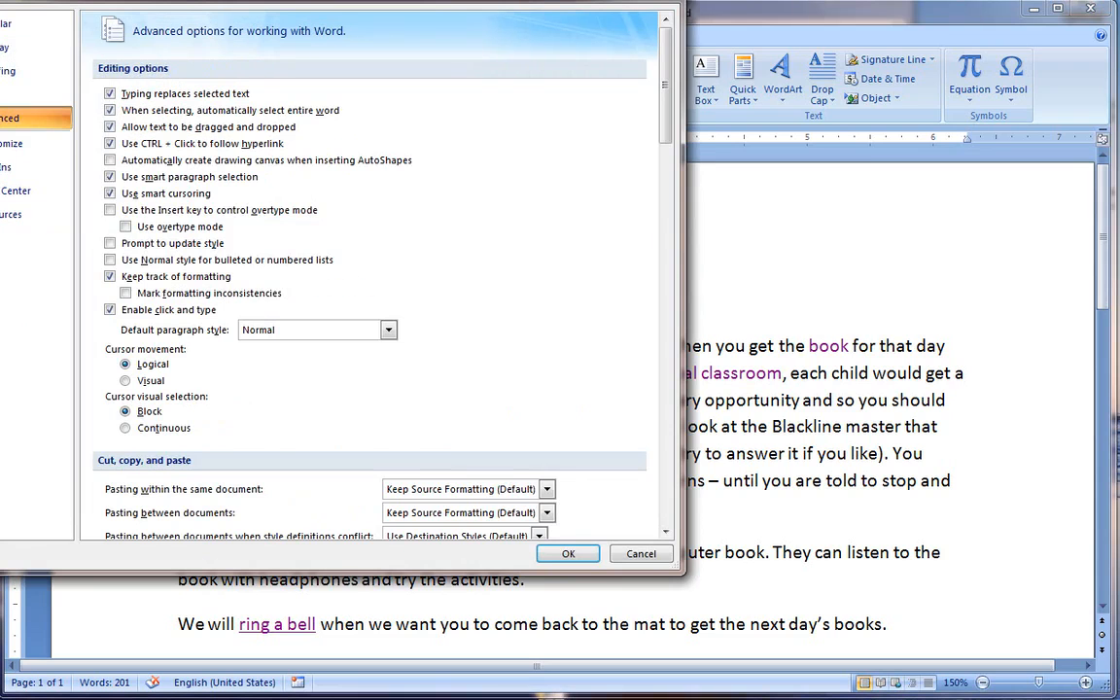
pyautogui.click(110, 143)
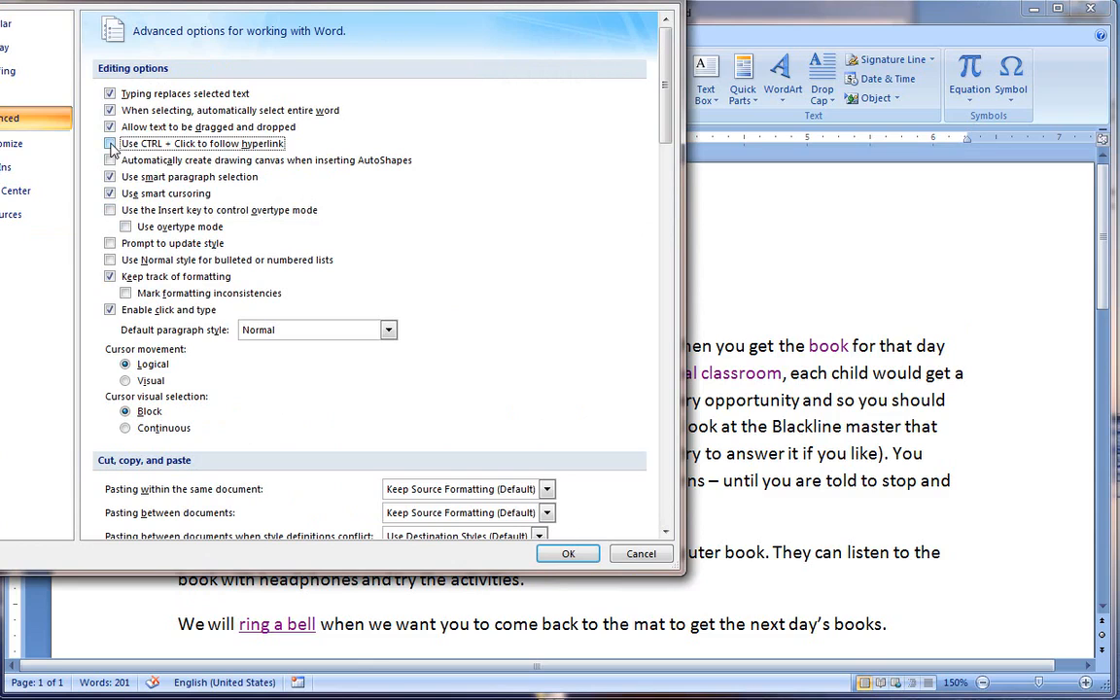
pyautogui.click(565, 552)
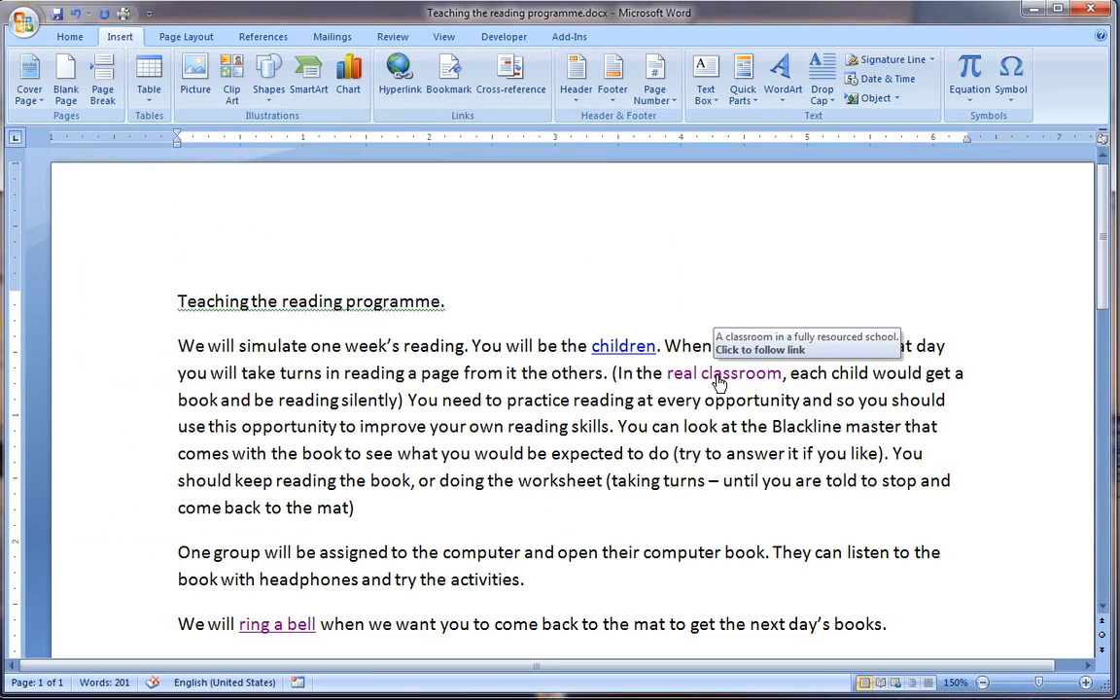
# Test the single-click behaviour by following the links on "children" and "ring a bell", and return to the first paragraph
pyautogui.moveTo(618, 360)
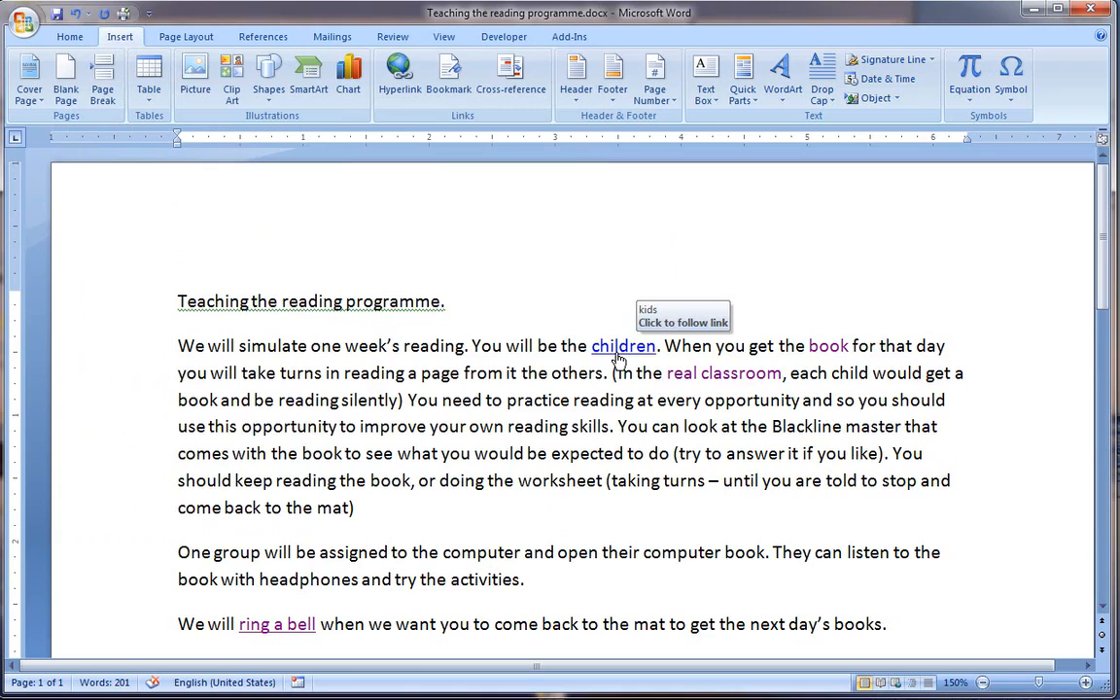
pyautogui.scroll(-1, 583, 365)
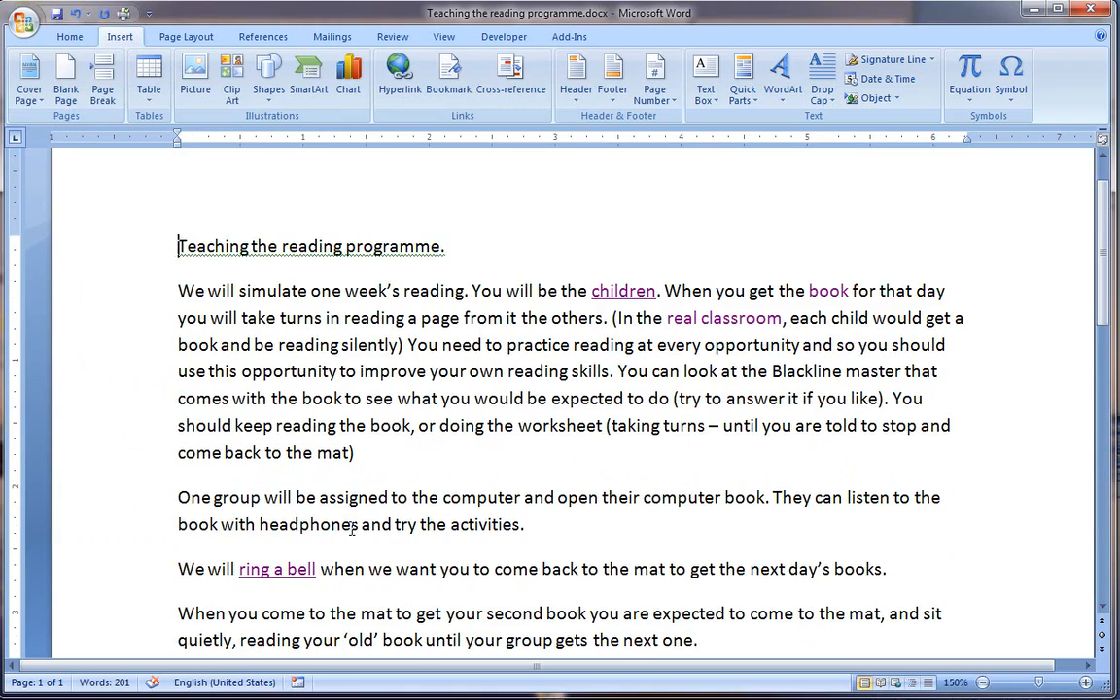
pyautogui.click(277, 570)
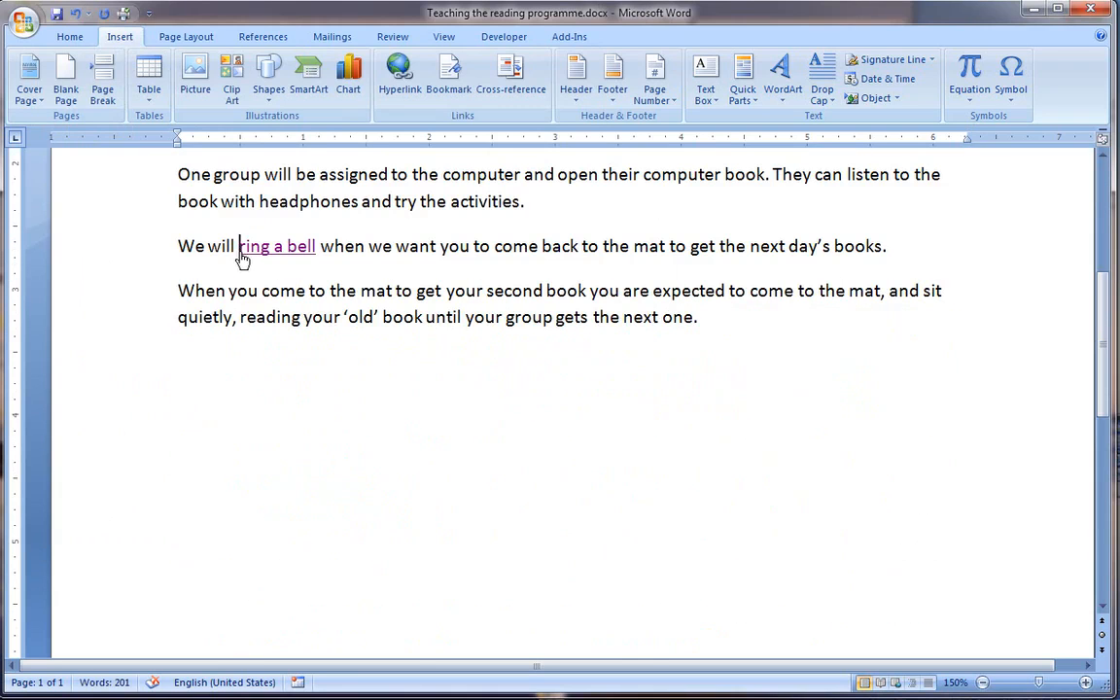
pyautogui.scroll(5, 475, 250)
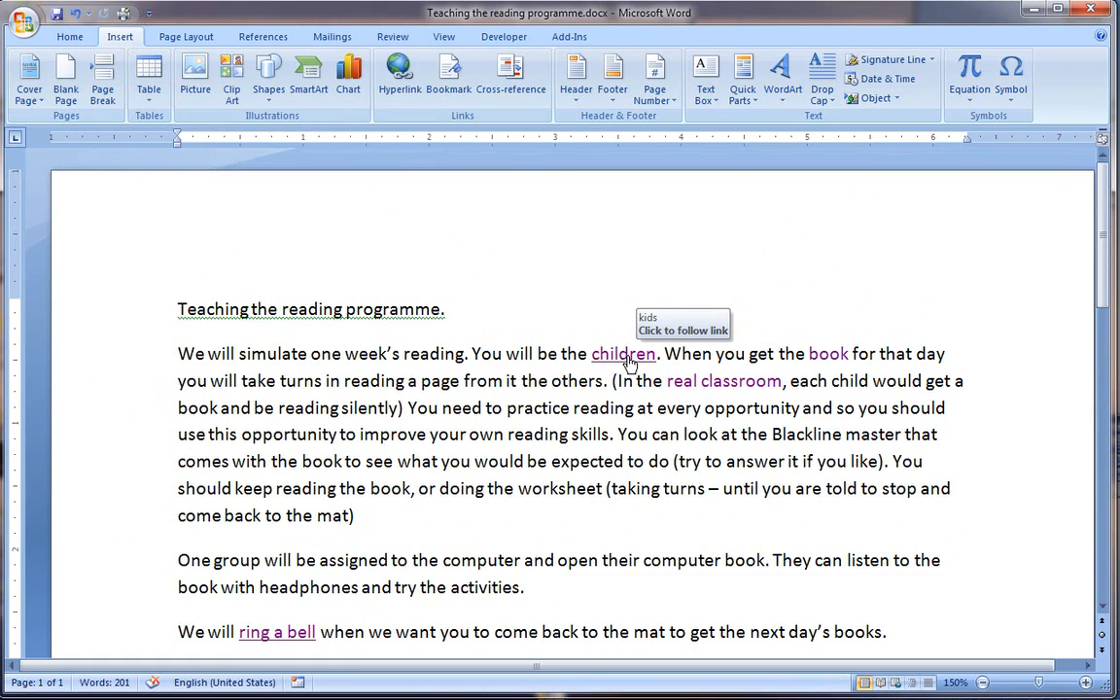
# Turn the advanced editing option "Use CTRL + Click to follow hyperlink" back on
pyautogui.click(23, 25)
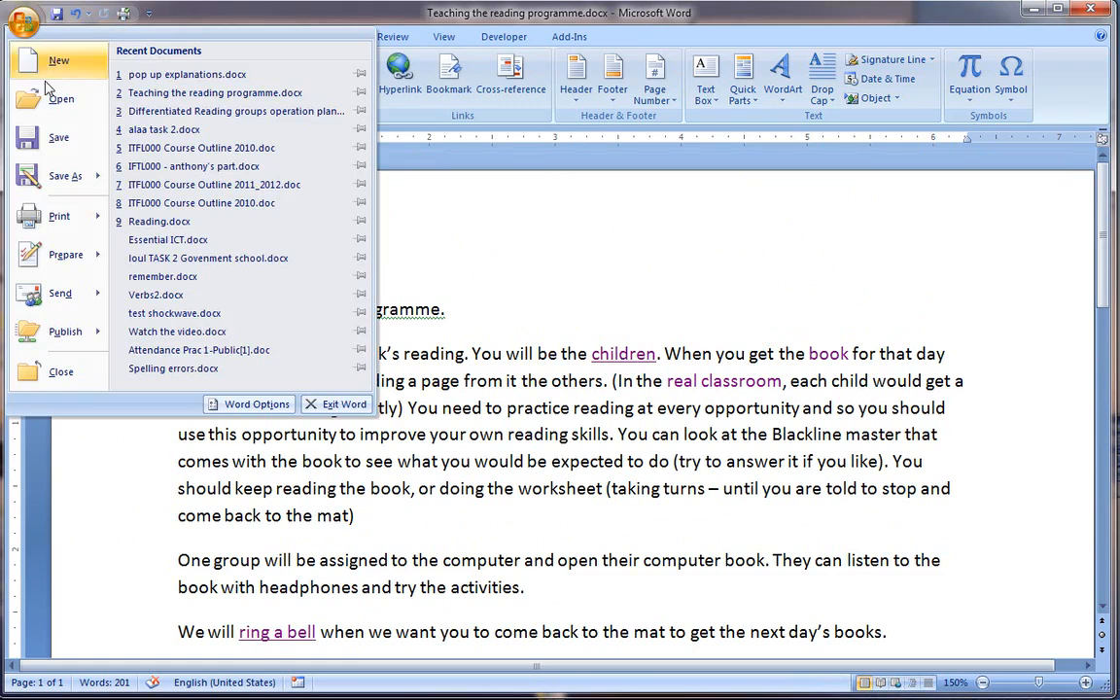
pyautogui.click(237, 404)
pyautogui.click(80, 144)
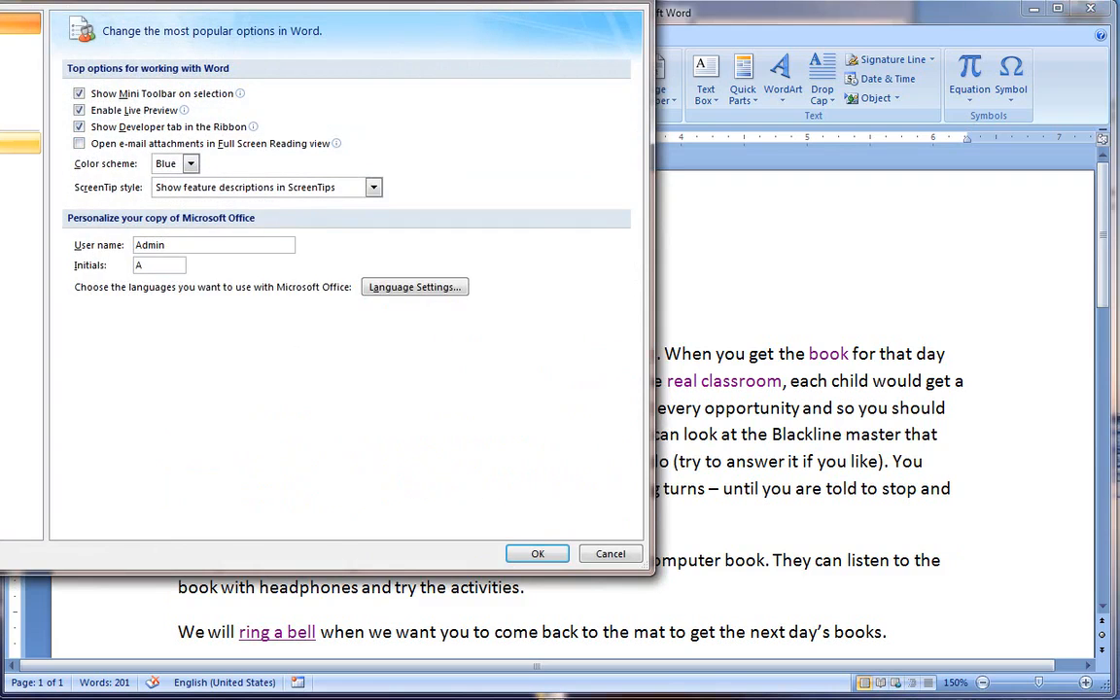
pyautogui.click(19, 119)
pyautogui.click(79, 143)
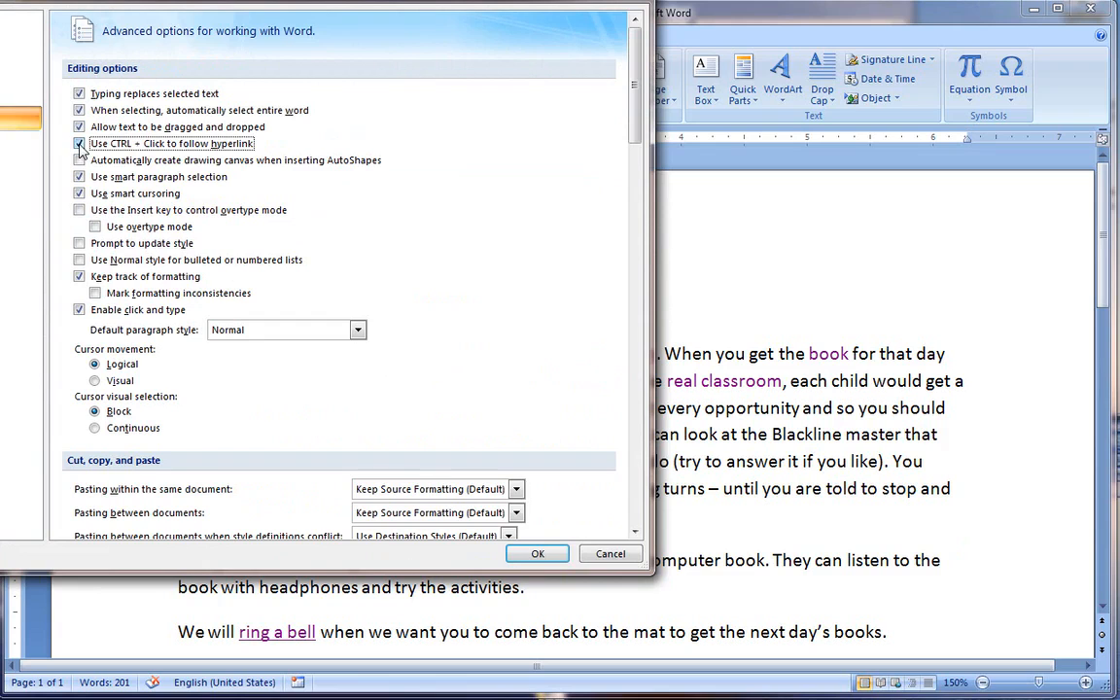
pyautogui.click(538, 553)
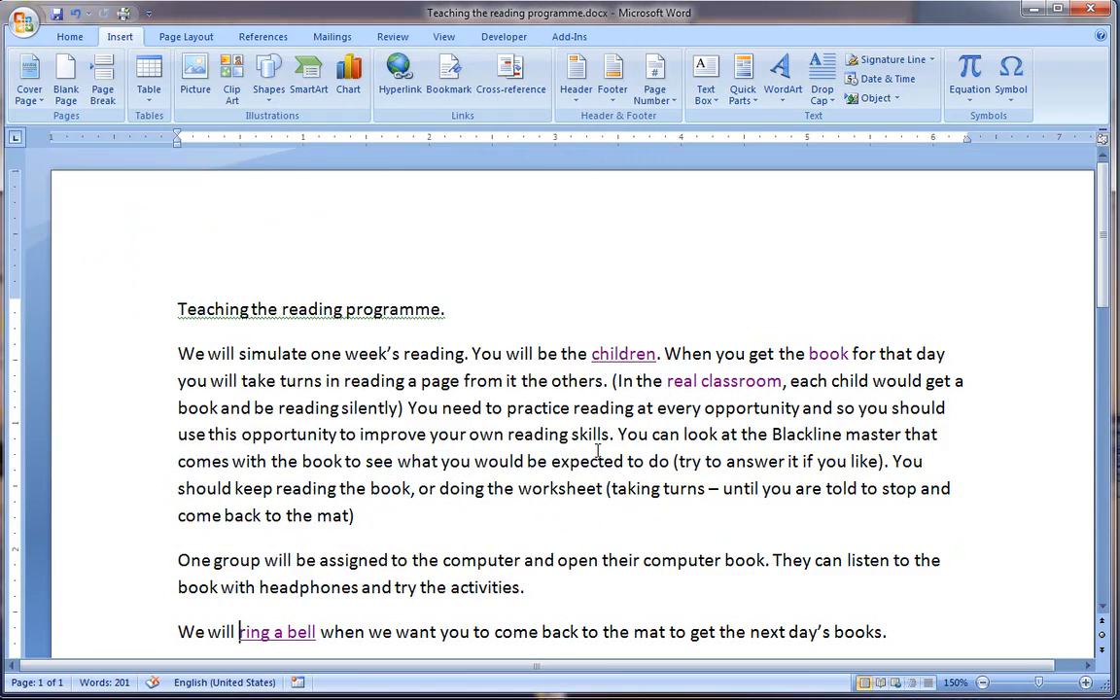